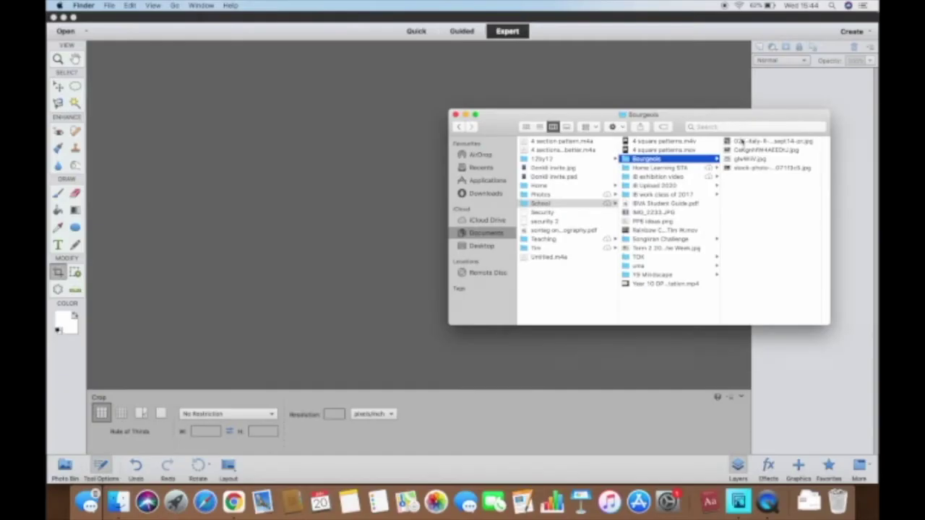
Step: Open the abandoned hall photo and the giant spider sculpture image from the Bourgeois folder in Photoshop Elements
left_click(741, 143)
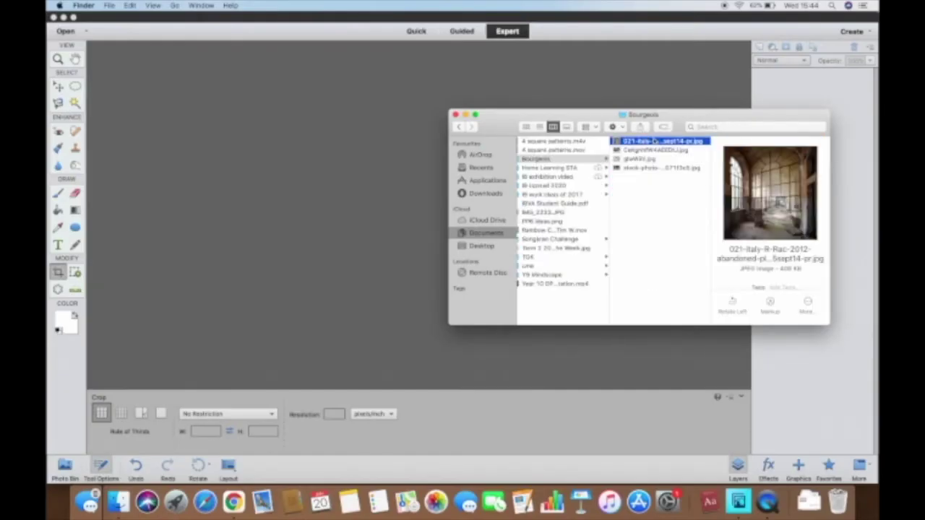
left_click_drag(654, 143, 311, 179)
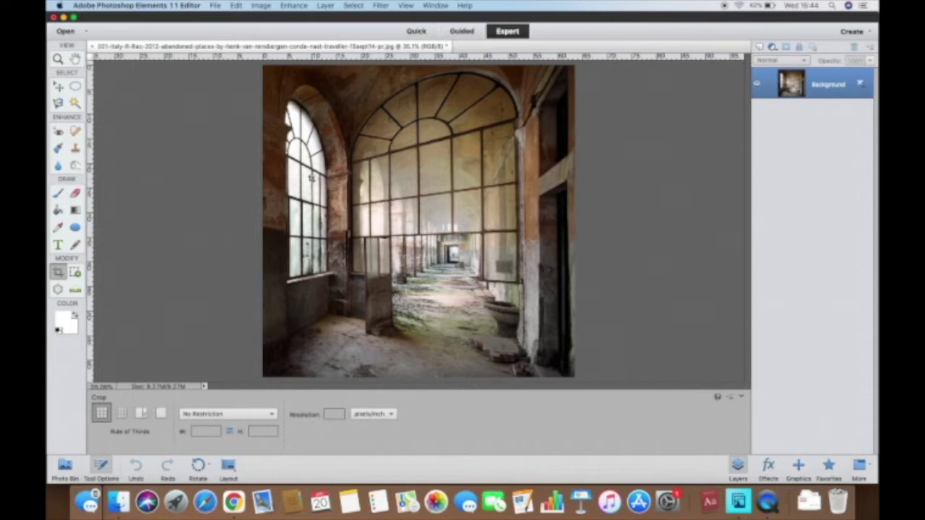
left_click(118, 501)
key("Down")
key("Down")
key("Down")
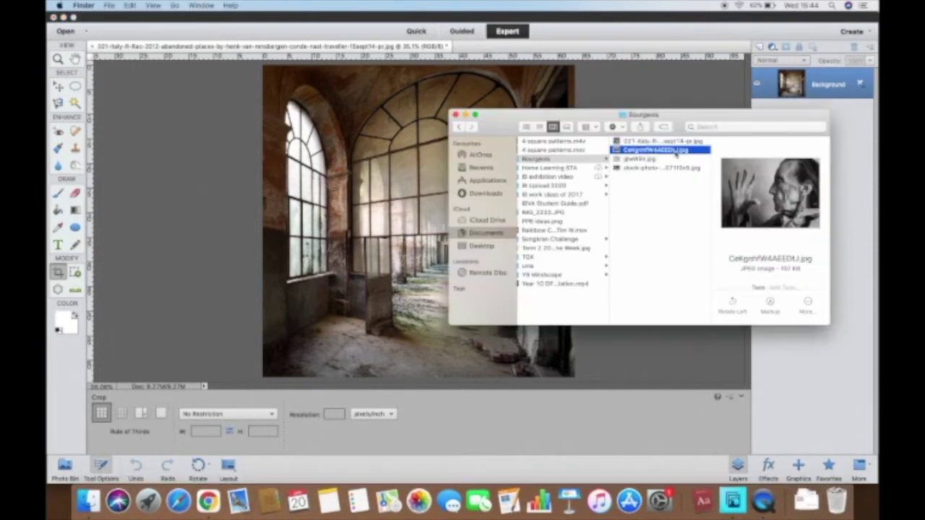
left_click_drag(664, 161, 370, 204)
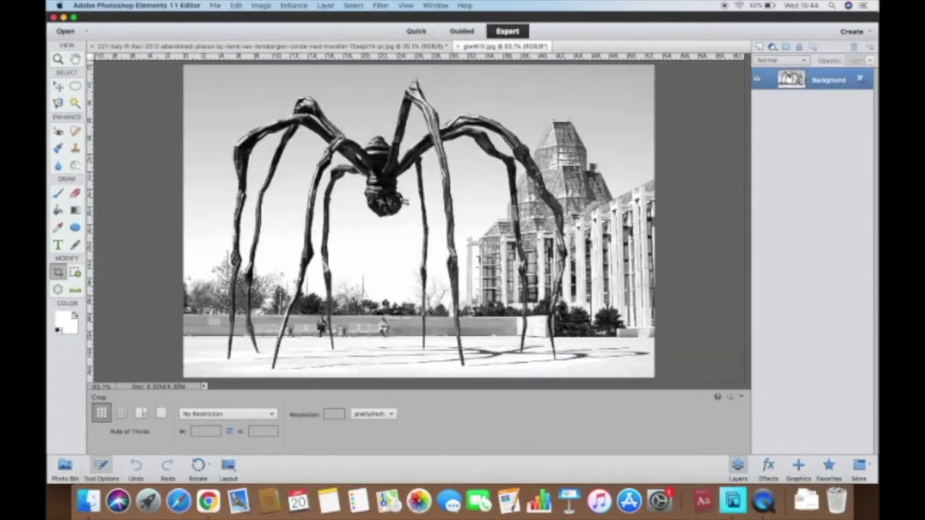
Step: Cut out the spider with the Magnetic Lasso and place it on the floor of the hall photo as a new layer
left_click(59, 104)
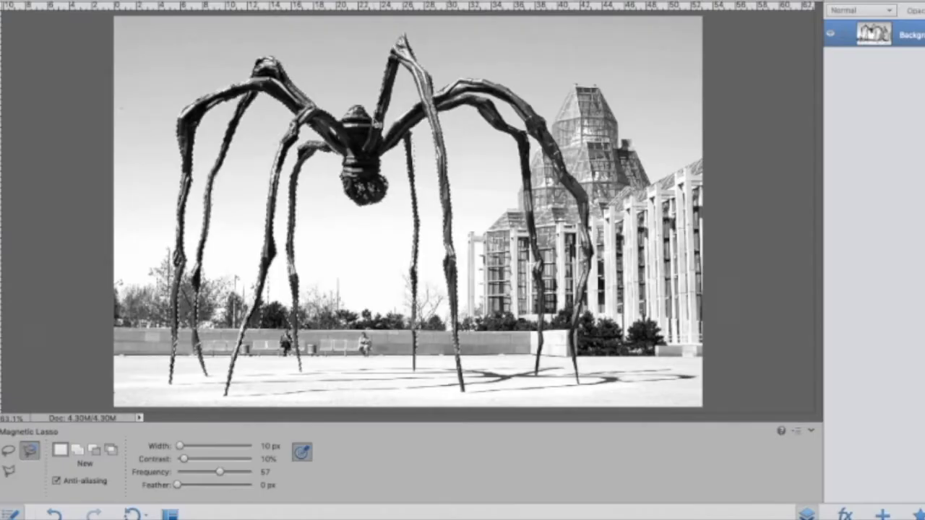
key("Delete")
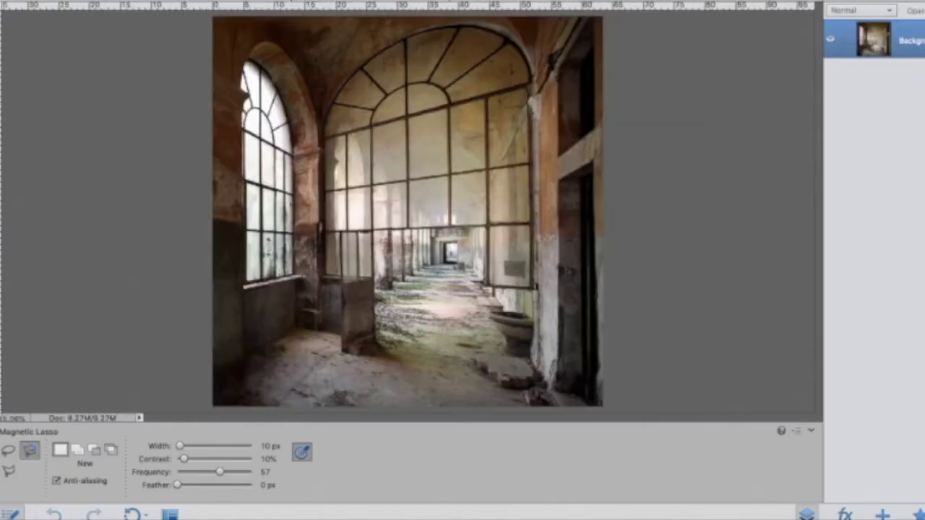
key("v")
left_click_drag(434, 177, 395, 278)
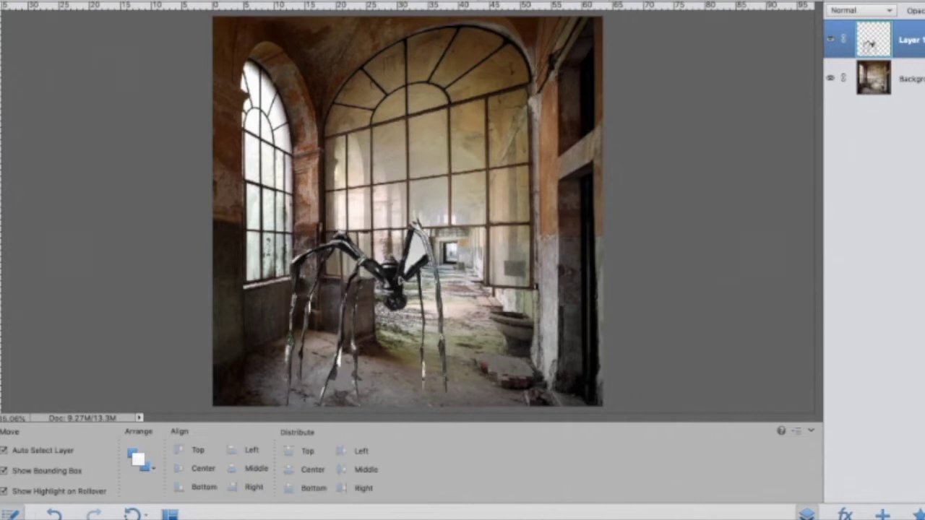
Step: Enlarge the spider until it fills most of the hall's height and shift it slightly towards the arched side window
left_click_drag(452, 214, 517, 110)
left_click_drag(457, 253, 407, 244)
left_click(436, 405)
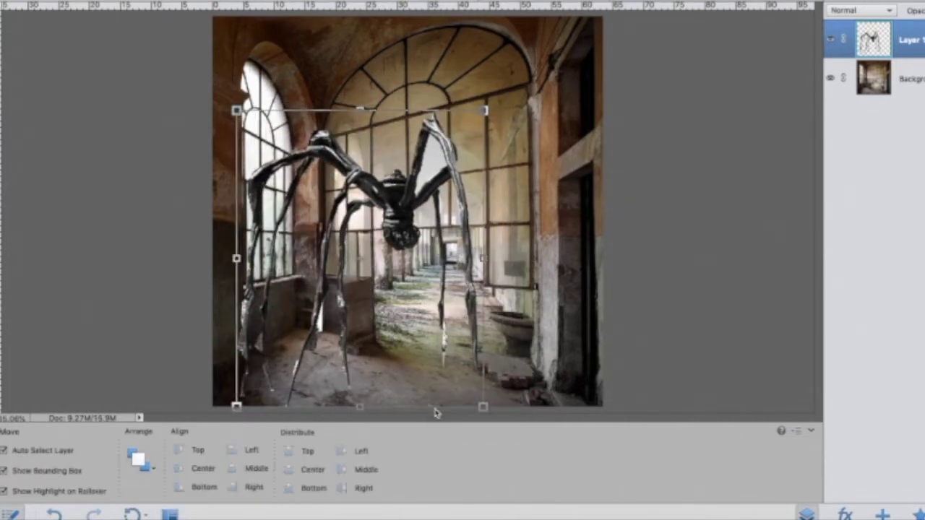
Step: Open the black-and-white portrait with the raised hand and outline the woman's head with the Magnetic Lasso
left_click(7, 518)
left_click(746, 124)
left_click_drag(745, 124, 331, 172)
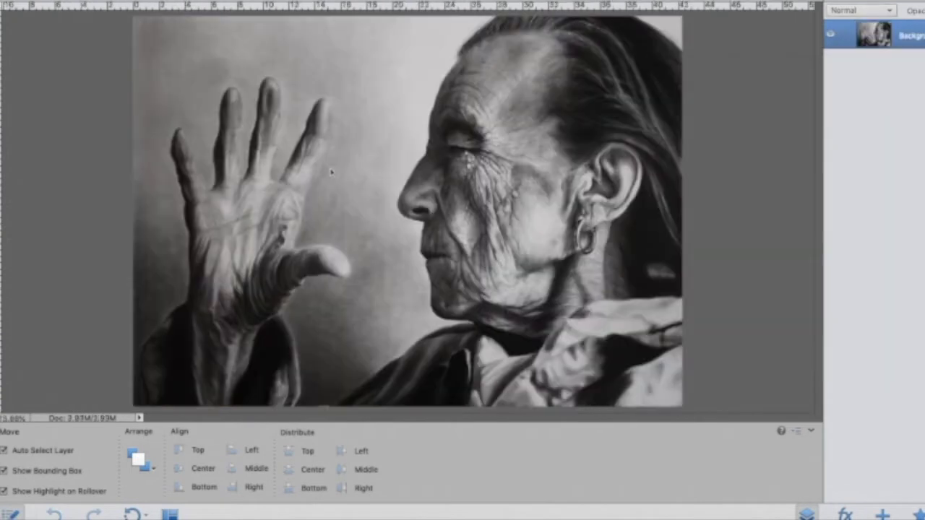
key("l")
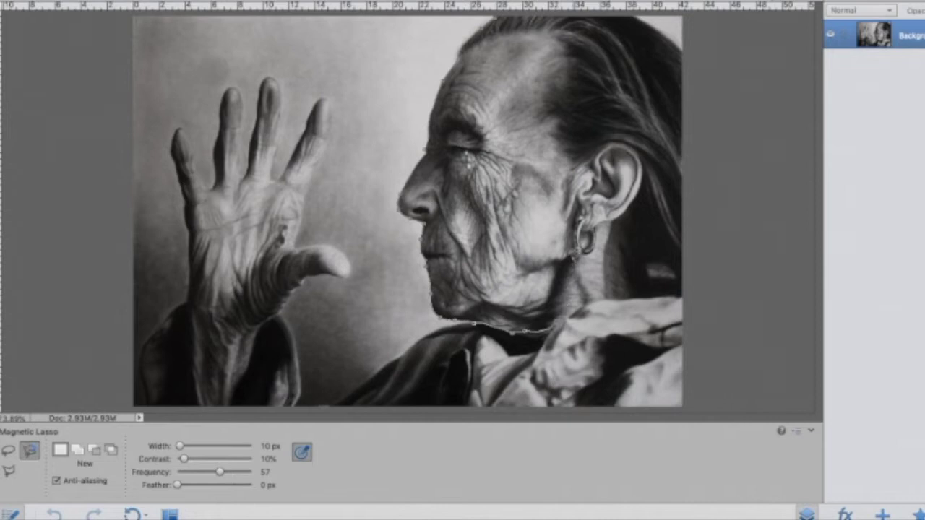
mouse_move(628, 207)
left_mouse_down()
mouse_move(658, 44)
mouse_move(618, 18)
mouse_move(499, 19)
left_mouse_up()
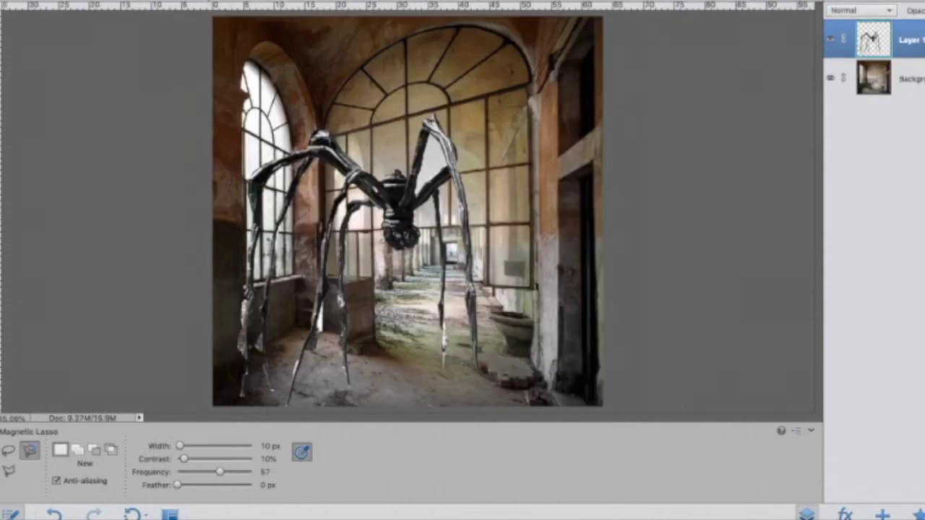
Step: Paste the cut-out head into the hall composition and move it down in front of the spider's legs
key("ctrl+v")
key("v")
left_click_drag(412, 210, 337, 258)
Step: Move the spider layer upward and enlarge it slightly
left_click_drag(401, 206, 402, 165)
left_click_drag(483, 365, 508, 392)
key("Return")
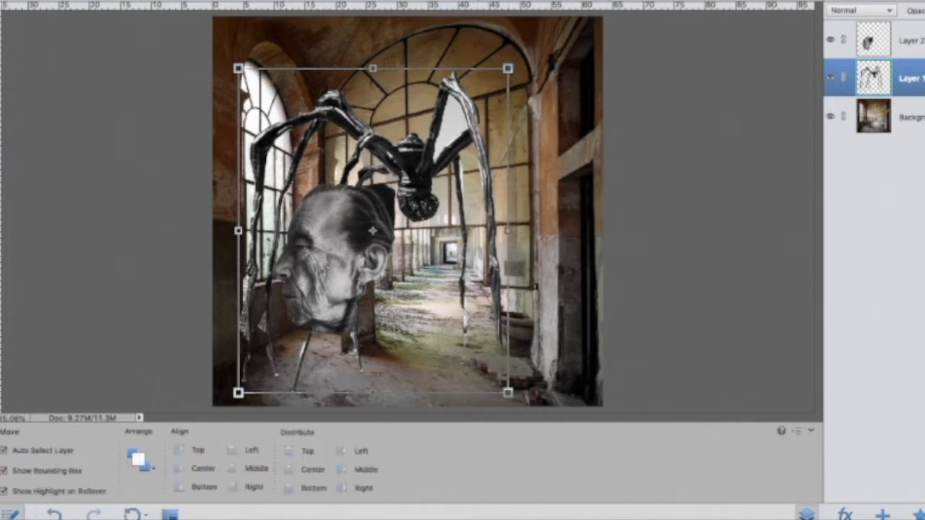
Step: Scale the head to 70.58%, rotate it -12.71 degrees and position it over the spider's body
left_click(295, 290)
left_click_drag(273, 333, 304, 329)
left_click_drag(340, 283, 380, 232)
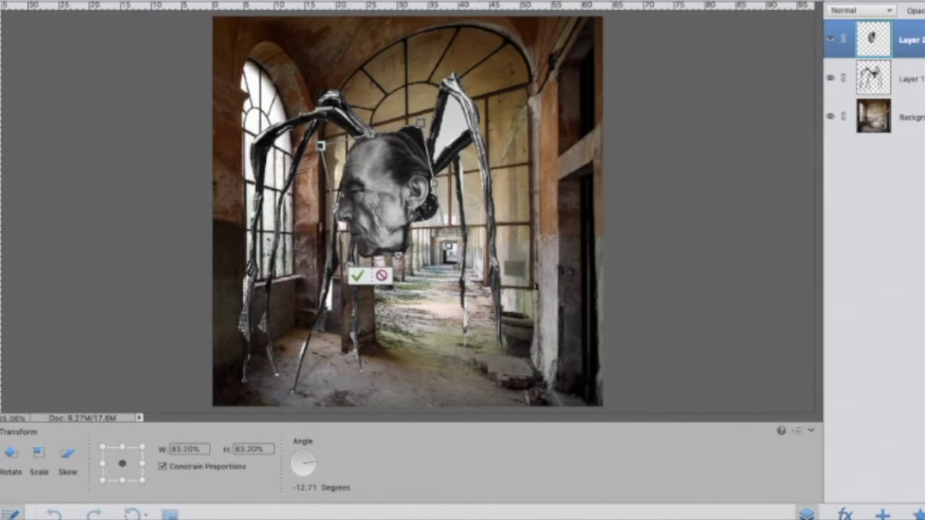
left_click_drag(348, 269, 352, 261)
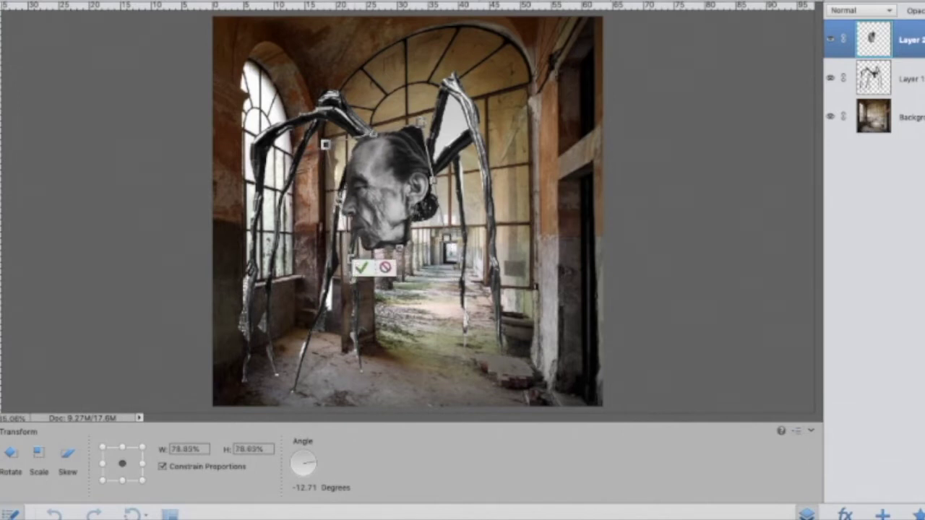
left_click_drag(420, 124, 416, 136)
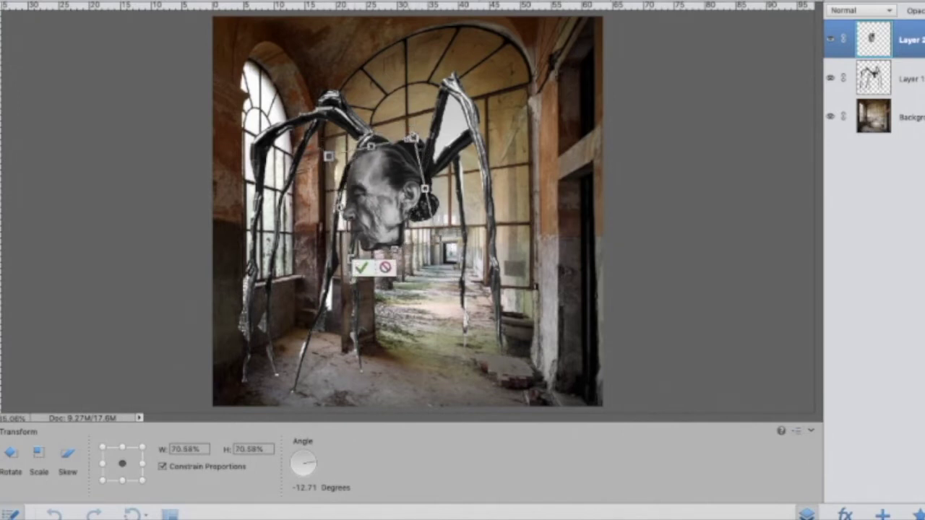
left_click_drag(386, 200, 396, 196)
key("Return")
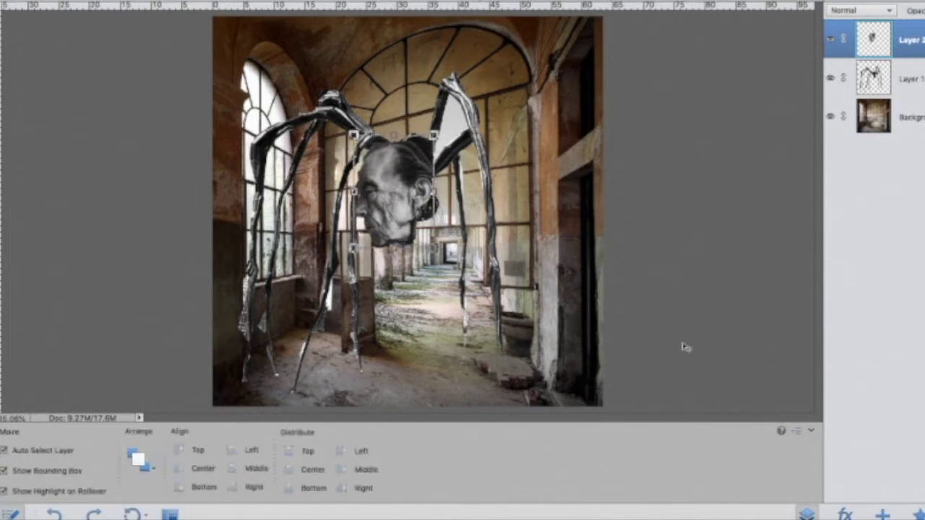
left_click(686, 347)
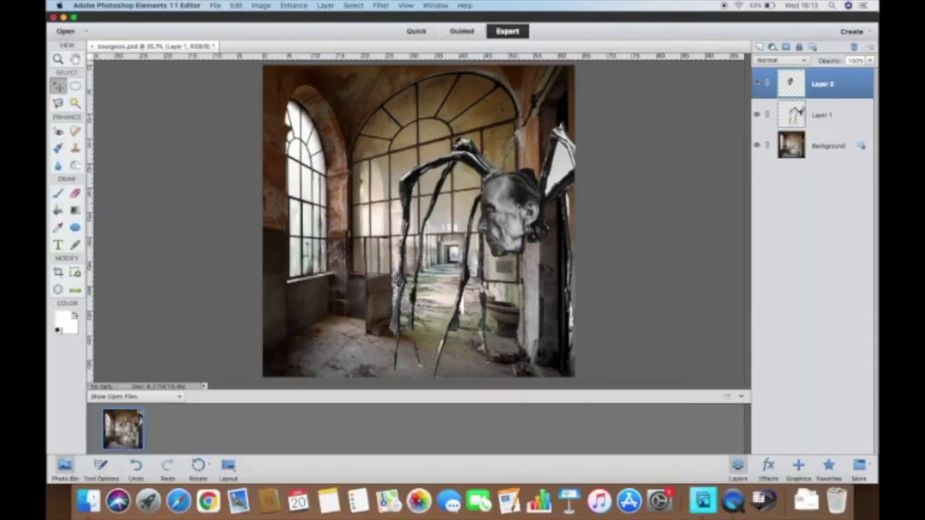
Step: Adjust the head and shift the spider slightly so the head sits just in front of the spider's body
left_click_drag(478, 157, 473, 162)
left_click(489, 259)
left_click(656, 258)
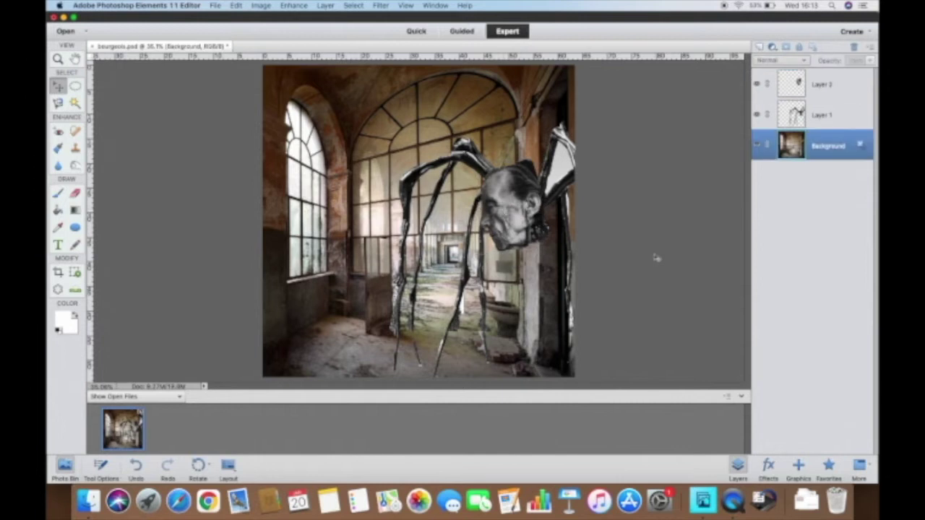
left_click_drag(516, 211, 494, 206)
mouse_move(535, 210)
left_mouse_down()
mouse_move(551, 205)
mouse_move(541, 209)
left_mouse_up()
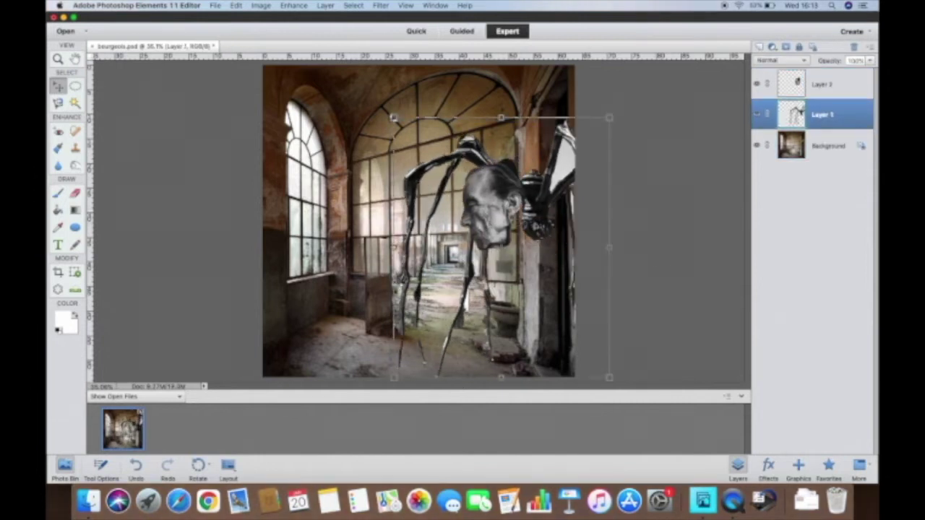
left_click_drag(467, 154, 485, 162)
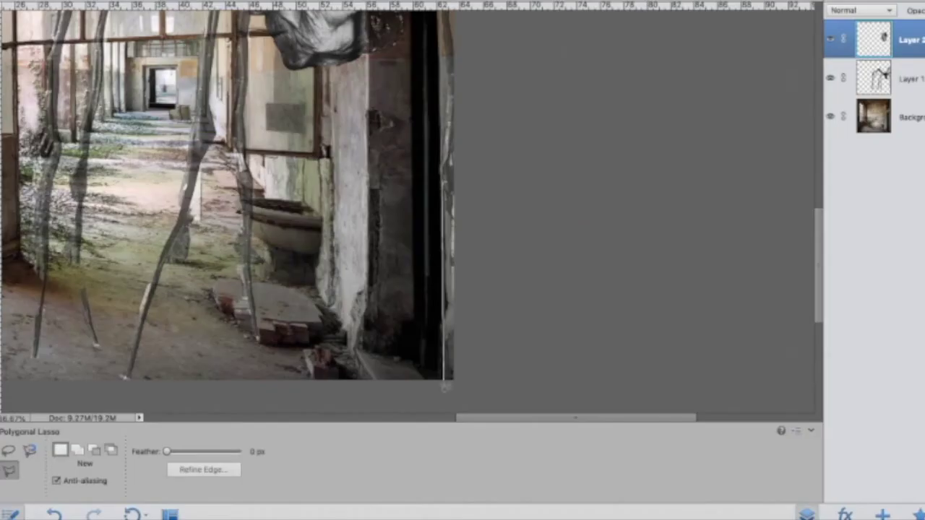
Step: Erase the spider on Layer 1 inside the selected strip along the photo's right edge with a 50 px eraser, and deselect
scroll(280, 219, "up", 5)
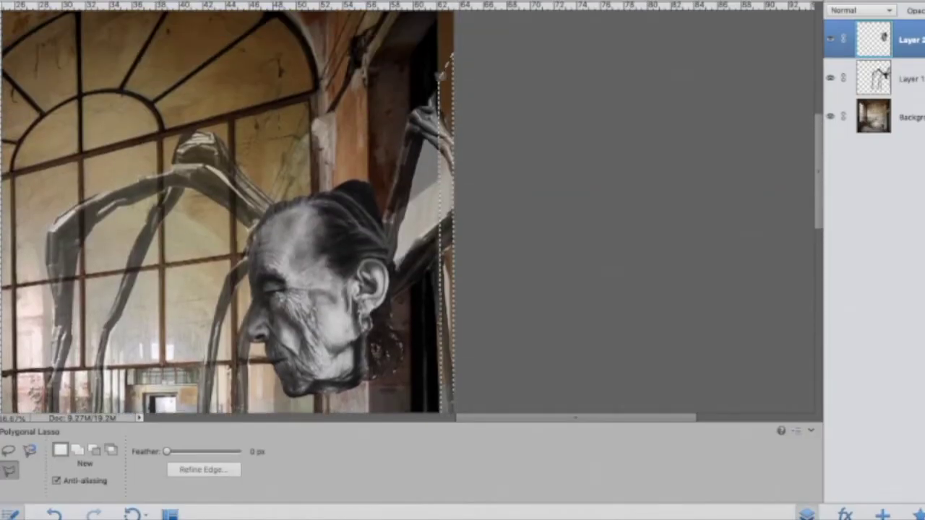
key("e")
left_click(874, 78)
left_click_drag(448, 381, 446, 151)
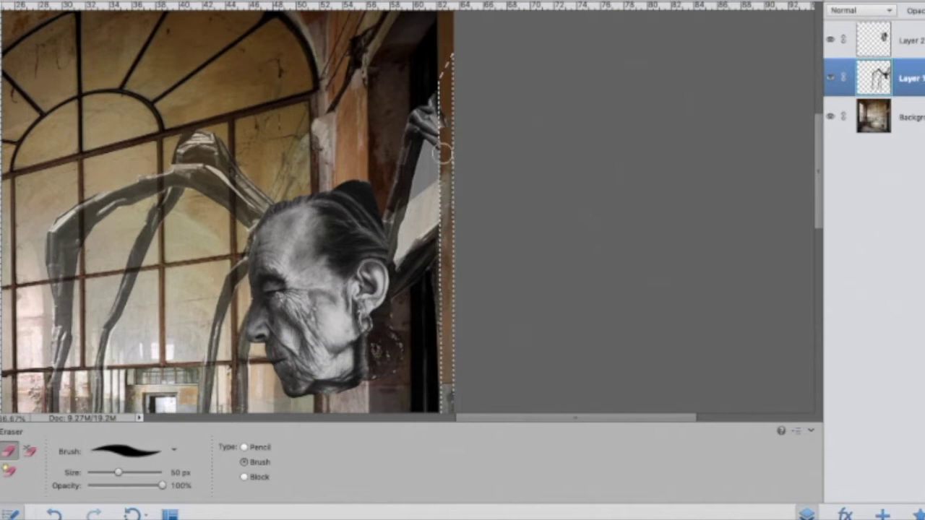
scroll(448, 359, "down", 5)
left_click_drag(448, 209, 447, 331)
scroll(447, 331, "down", 5)
scroll(447, 331, "up", 3)
scroll(491, 261, "up", 5)
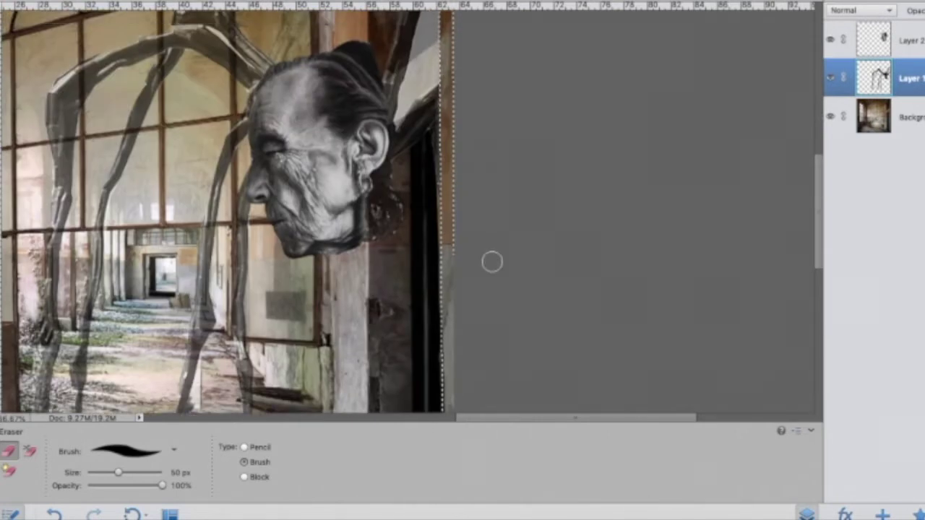
key("ctrl+d")
Step: Erase the pale background left between the spider's legs behind the head, using eraser sizes of 14 px and 7 px
left_click_drag(119, 472, 96, 473)
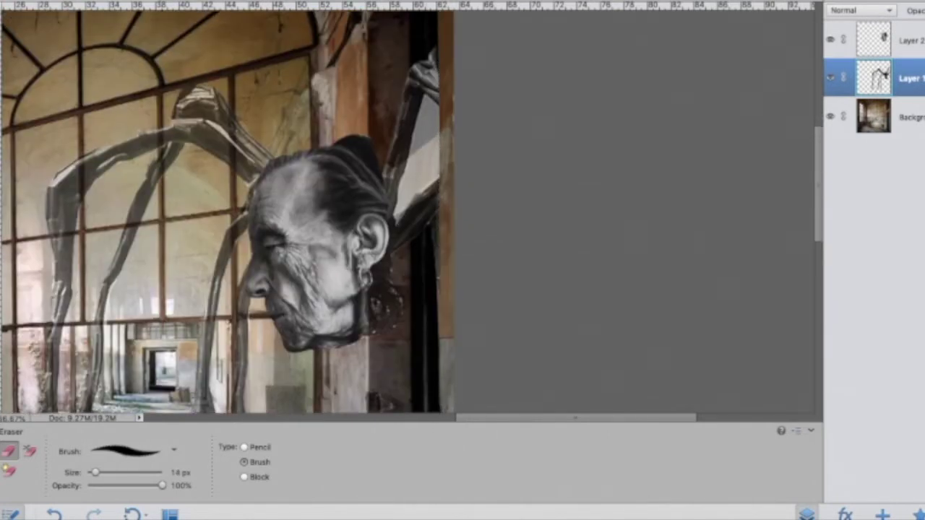
mouse_move(435, 124)
left_mouse_down()
mouse_move(426, 117)
mouse_move(397, 220)
mouse_move(422, 154)
mouse_move(410, 175)
left_mouse_up()
left_click_drag(95, 472, 91, 473)
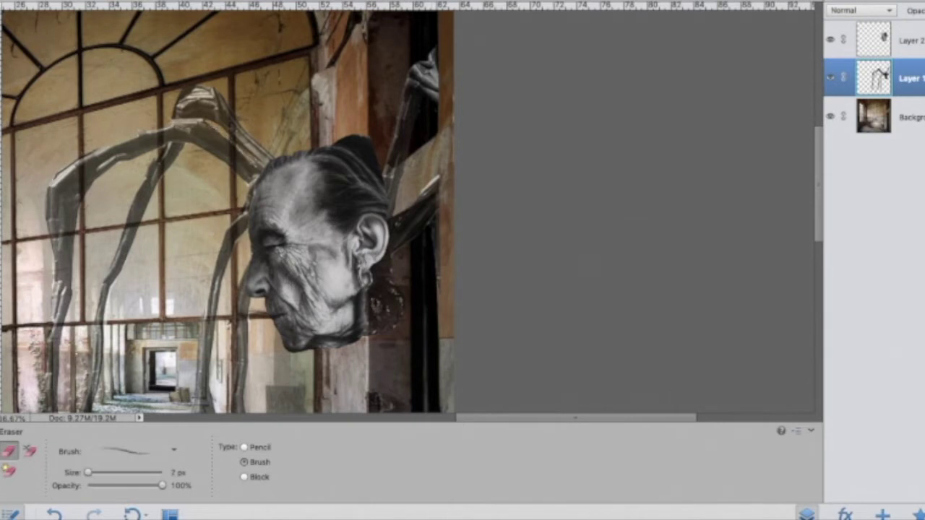
Step: Restore the spider layer to full opacity and set the eraser size to 13 px
key("super+minus")
key("super+minus")
left_click(924, 11)
left_click_drag(912, 29, 924, 29)
left_click_drag(88, 473, 94, 472)
Step: Turn the hall background into a regular layer and convert it to black and white
double_click(911, 117)
key("Return")
left_click(250, 1)
left_click(289, 74)
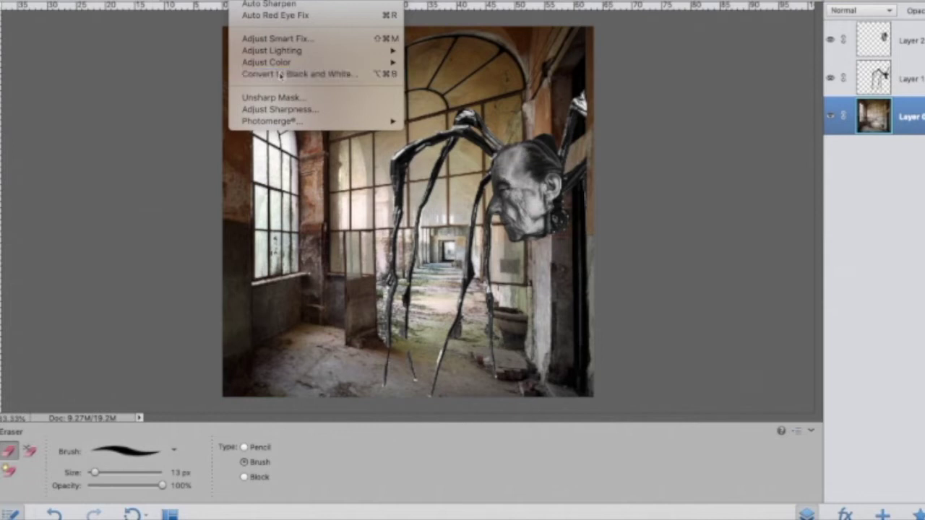
left_click(681, 41)
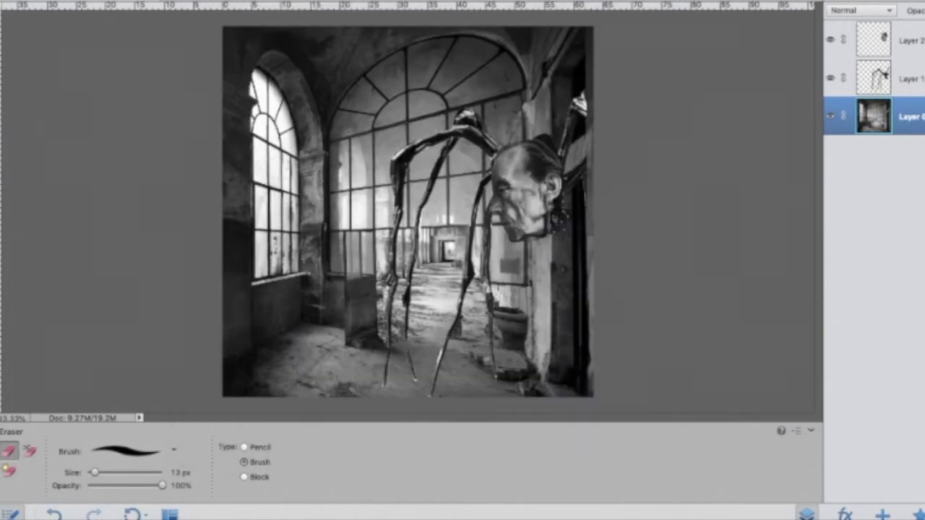
Step: Increase the brightness of the hall layer with the Brightness/Contrast adjustment
left_click(239, 0)
mouse_move(306, 48)
left_click(430, 61)
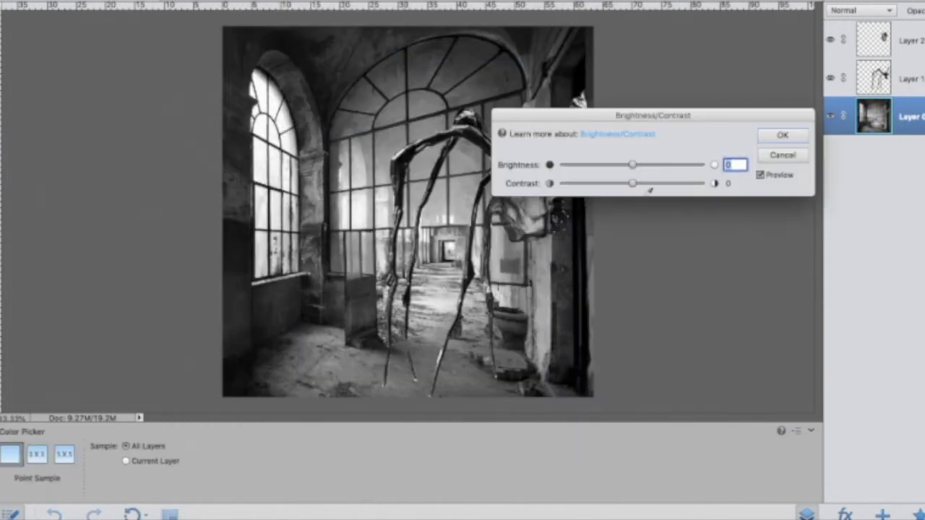
left_click_drag(633, 166, 664, 167)
left_click(771, 138)
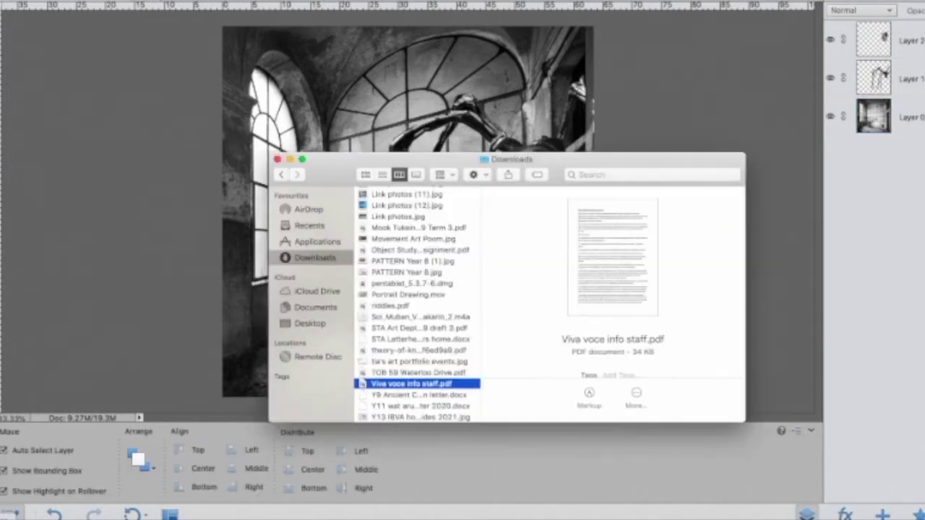
Step: Open the copper still image from the Bourgeois folder and cut out the barrel with the gauge using the lasso
left_click(317, 290)
left_click(315, 307)
left_click(378, 215)
left_click(535, 259)
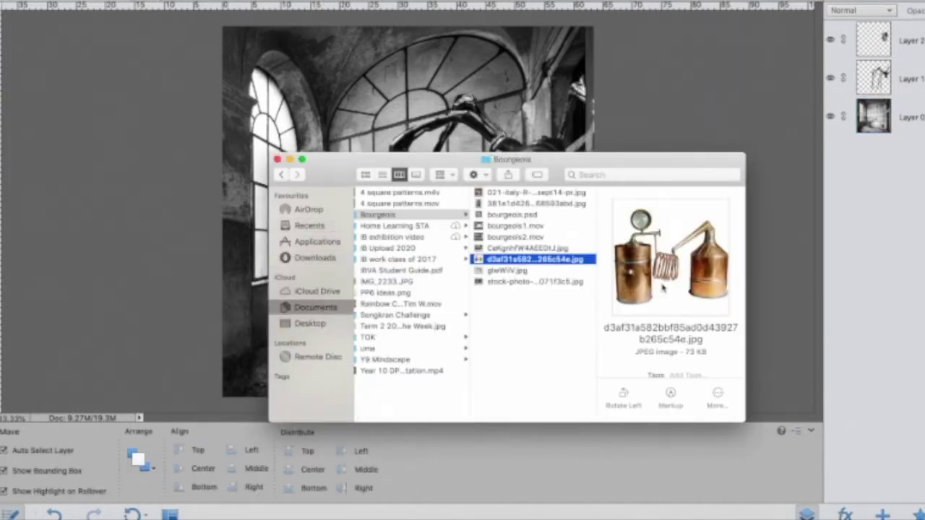
double_click(528, 264)
key("l")
left_click(228, 346)
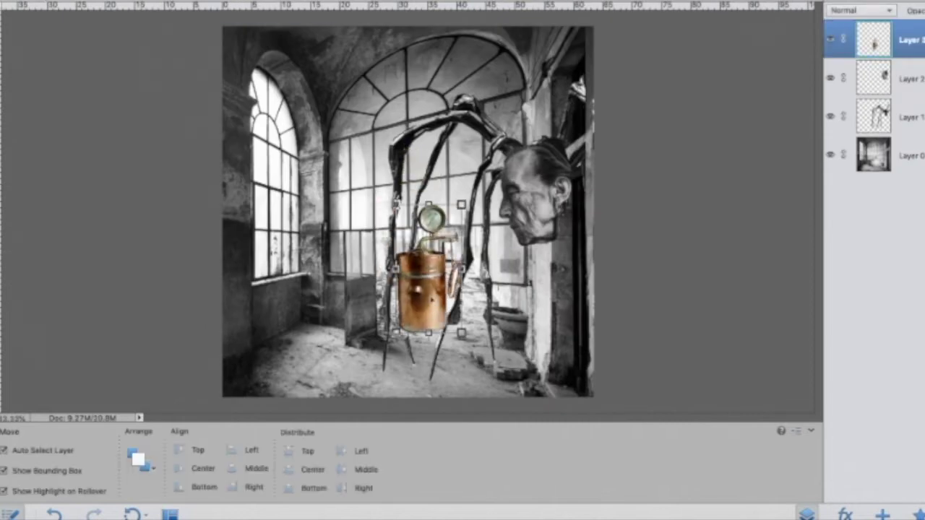
Step: Flip the pasted copper barrel upside down, move it beneath the head and apply the transformation
left_click_drag(395, 202, 471, 329)
left_click_drag(443, 281, 561, 278)
left_click_drag(522, 334, 518, 347)
left_click(529, 355)
Step: Place the barrel layer below the head layer, scale it to 102.69% and tuck it under the neck at -1.87 degrees
left_click_drag(906, 42, 906, 92)
left_click(533, 181)
left_click_drag(557, 268, 556, 247)
left_click_drag(513, 326, 510, 333)
left_click_drag(560, 254, 560, 261)
left_click_drag(503, 188, 501, 191)
mouse_move(561, 266)
left_mouse_down()
mouse_move(571, 253)
mouse_move(565, 270)
left_mouse_up()
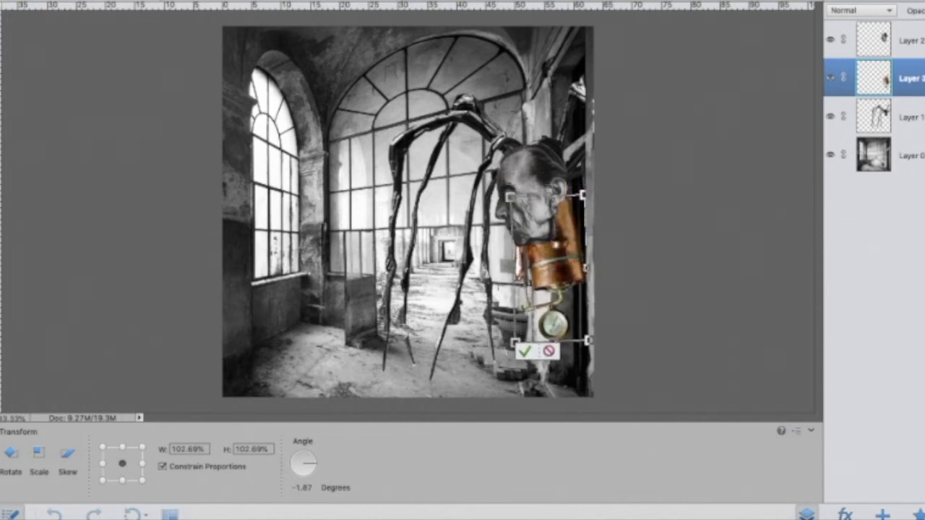
Step: Fine-tune the barrel's rotation, stretch and position so it forms the neck under the head, and apply the transformation
mouse_move(548, 196)
left_mouse_down()
mouse_move(550, 183)
mouse_move(551, 191)
left_mouse_up()
left_click_drag(574, 254, 571, 256)
left_click_drag(591, 349, 584, 354)
left_click_drag(558, 269, 557, 258)
left_click_drag(555, 190, 551, 181)
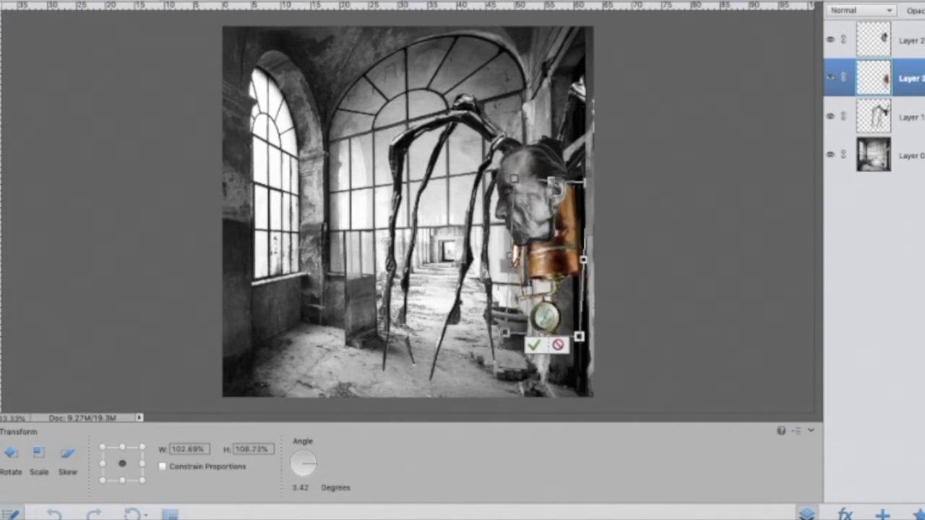
left_click_drag(582, 341, 589, 338)
left_click(538, 346)
Step: Enlarge the eraser to 43 px and erase the leftover copper coil beside the barrel
key("bracketright")
key("bracketright")
key("bracketright")
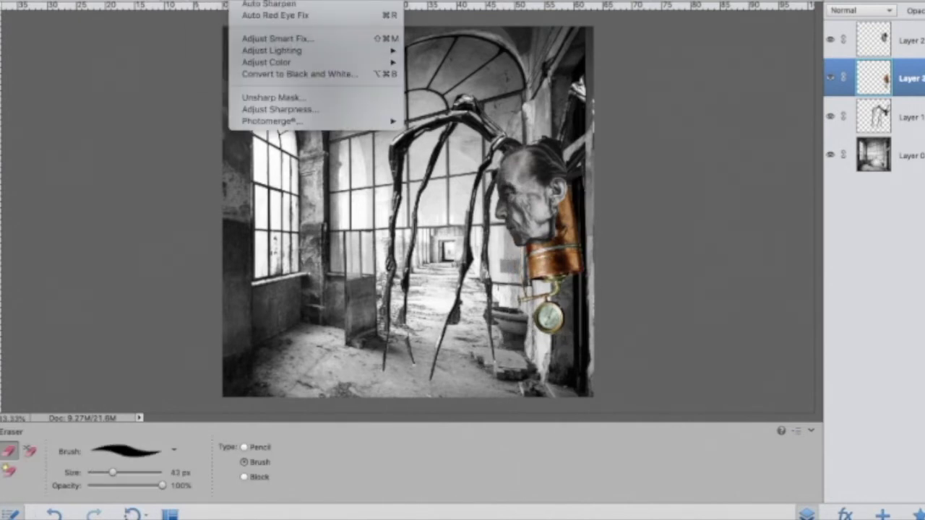
Step: Convert the copper barrel layer to black and white
left_click(262, 77)
key("Return")
Step: Posterize the layer with the woman's head
left_click(897, 39)
left_click(246, 1)
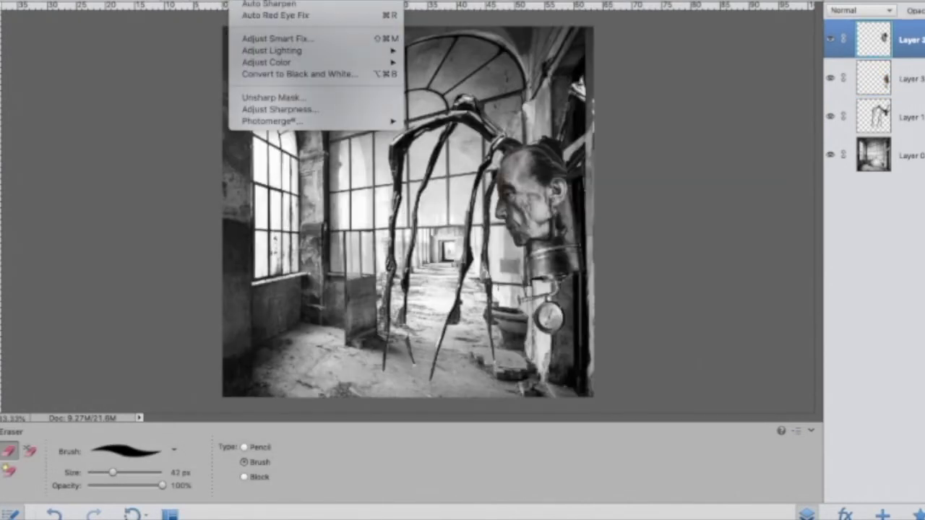
mouse_move(370, 3)
left_click(500, 51)
key("Return")
Step: Posterize the barrel layer under the head
left_click(896, 78)
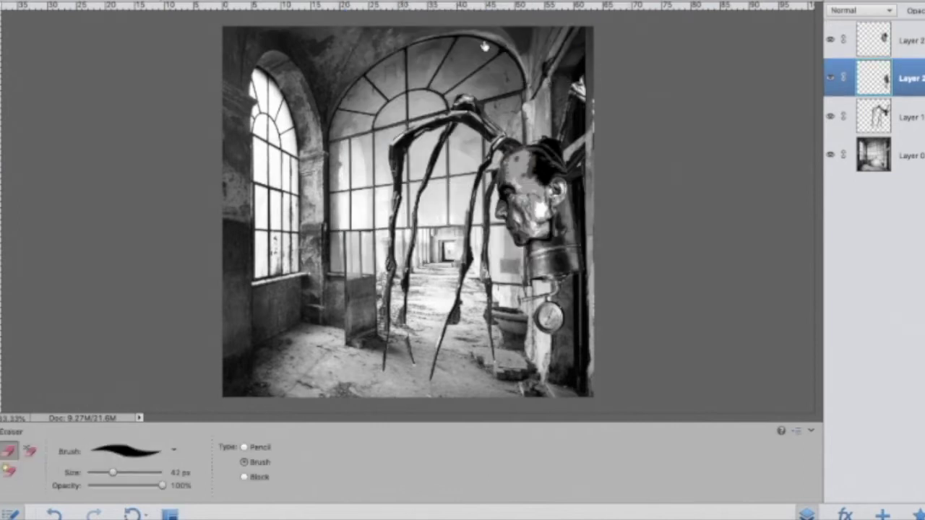
left_click(358, 2)
left_click(507, 50)
key("Return")
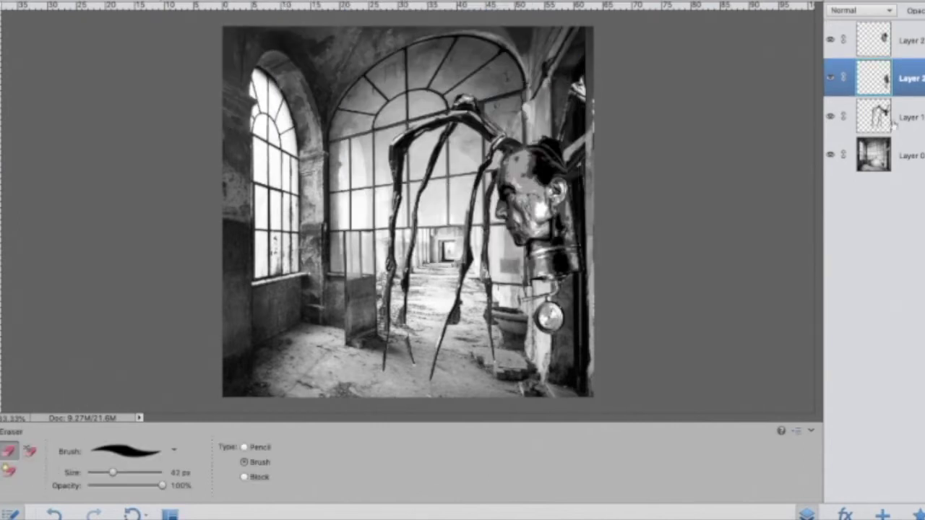
Step: Posterize the spider leg layer
left_click(894, 123)
left_click(358, 1)
left_click(508, 50)
key("Return")
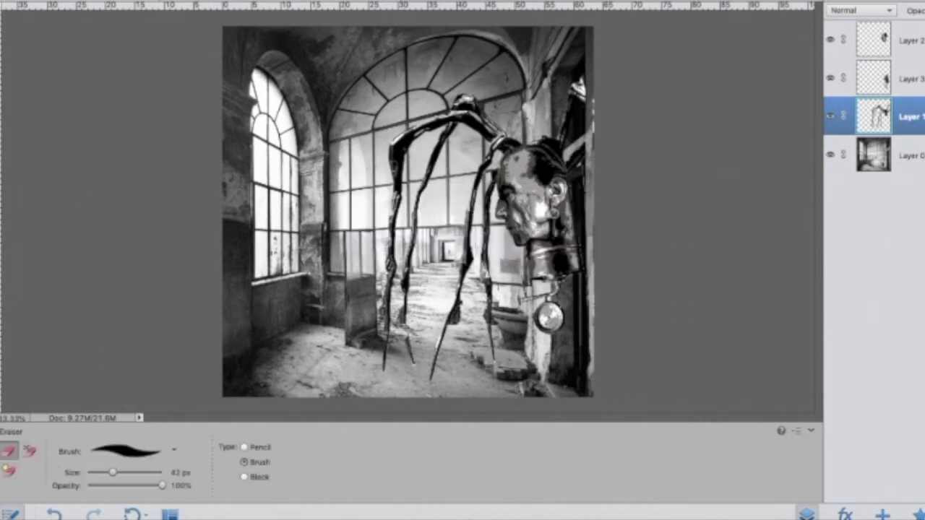
Step: Posterize the background layer showing the abandoned hall
left_click(894, 157)
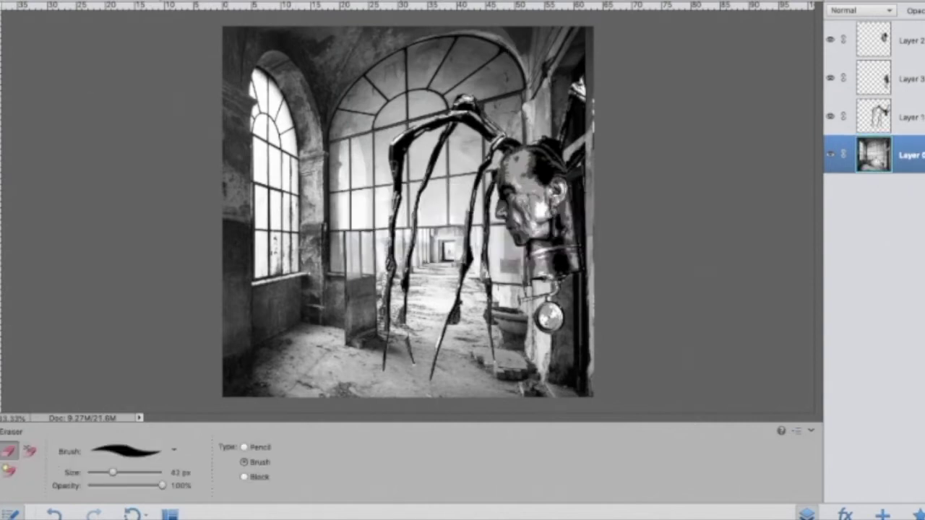
left_click(358, 1)
mouse_move(398, 15)
left_click(510, 51)
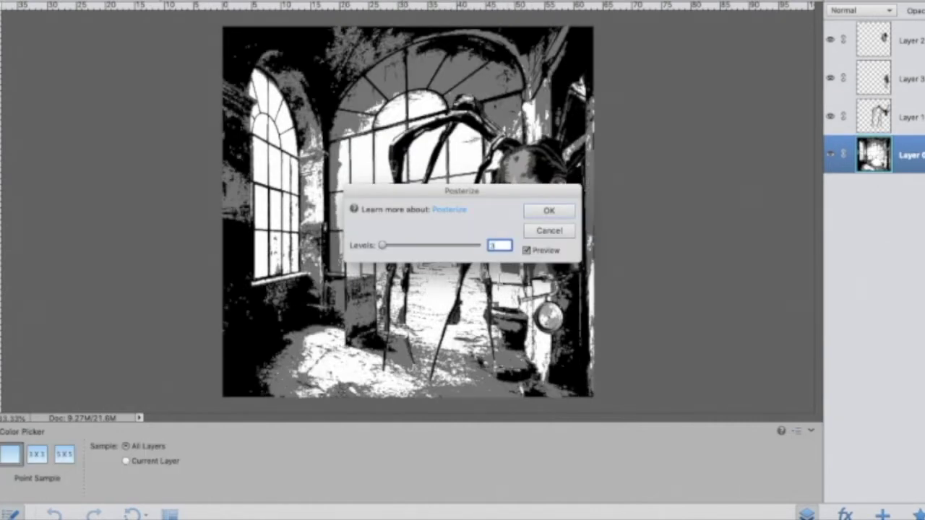
key("Return")
Step: Outline the hall's large arched window and the floor beneath it with the Polygonal Lasso
key("l")
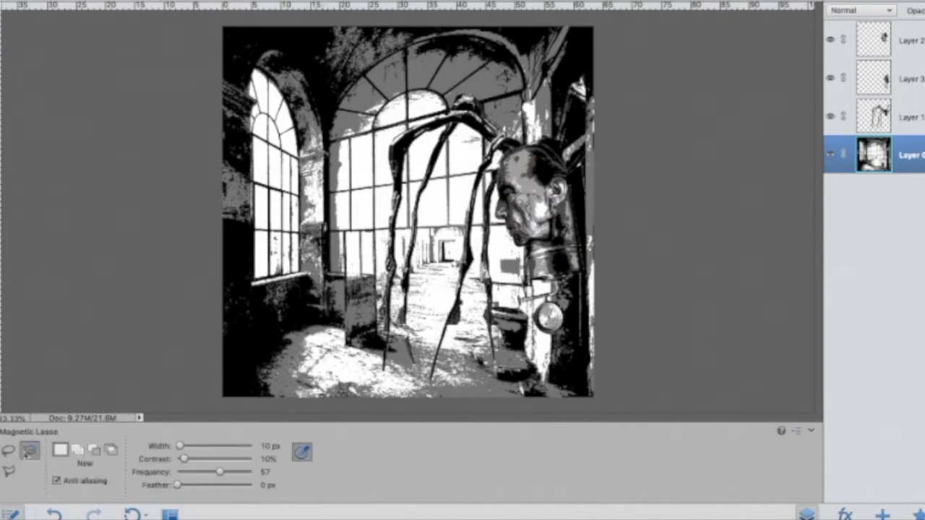
left_click(8, 470)
left_click(328, 340)
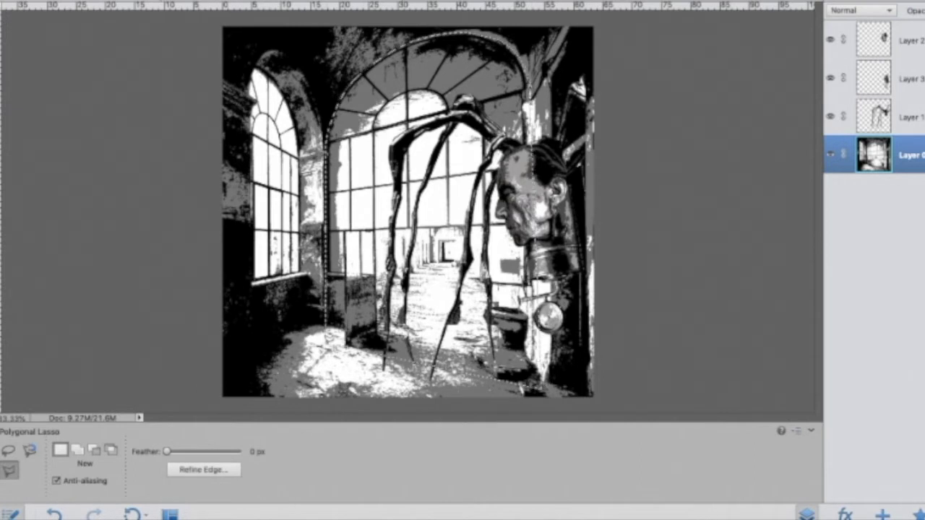
Step: Copy the selected window to a new layer and place it mirrored over the hall's smaller arched window
key("ctrl+j")
key("v")
left_click_drag(542, 216, 175, 234)
left_click(279, 397)
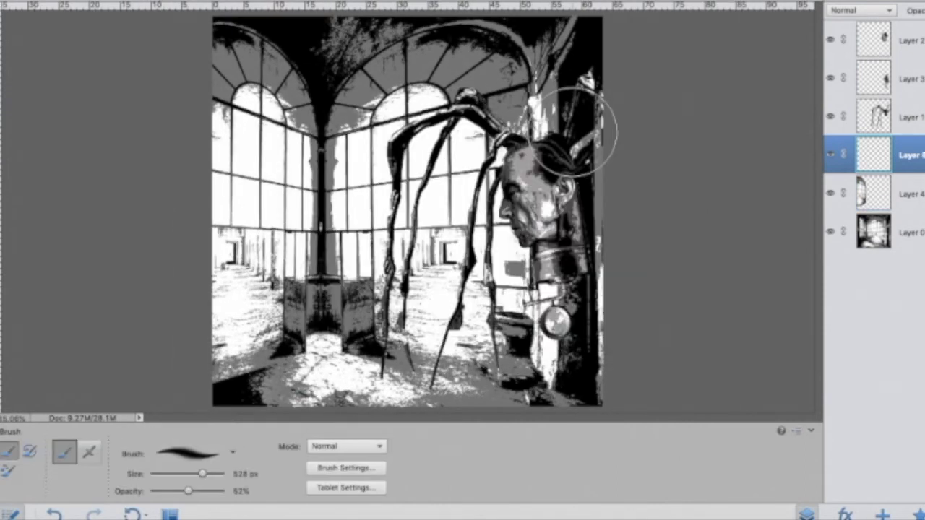
Step: Paint a white haze over the hall on a new layer with a 528 px brush at 52% opacity, and lower the layer's opacity
mouse_move(585, 123)
left_mouse_down()
mouse_move(304, 346)
mouse_move(474, 143)
mouse_move(245, 210)
mouse_move(448, 191)
left_mouse_up()
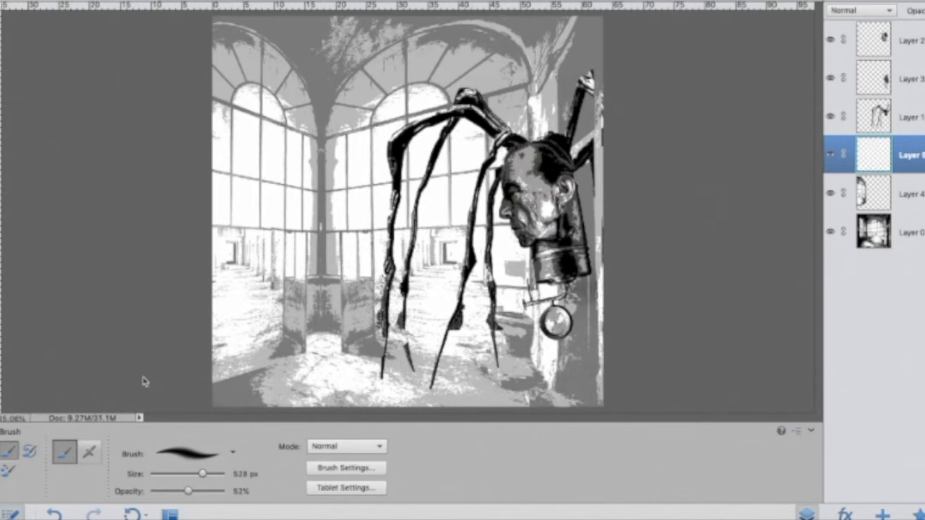
mouse_move(174, 403)
left_mouse_down()
mouse_move(307, 258)
mouse_move(592, 224)
mouse_move(625, 370)
left_mouse_up()
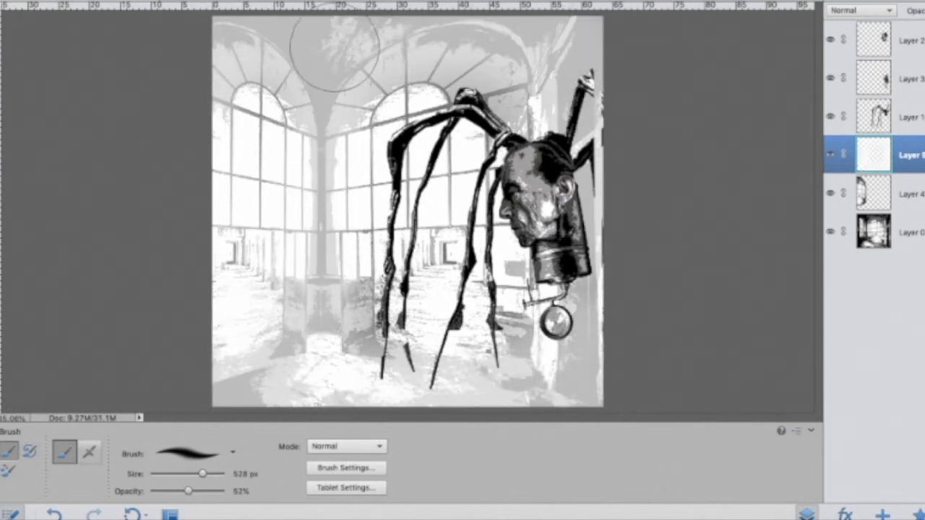
left_click(924, 11)
left_click_drag(924, 25, 924, 24)
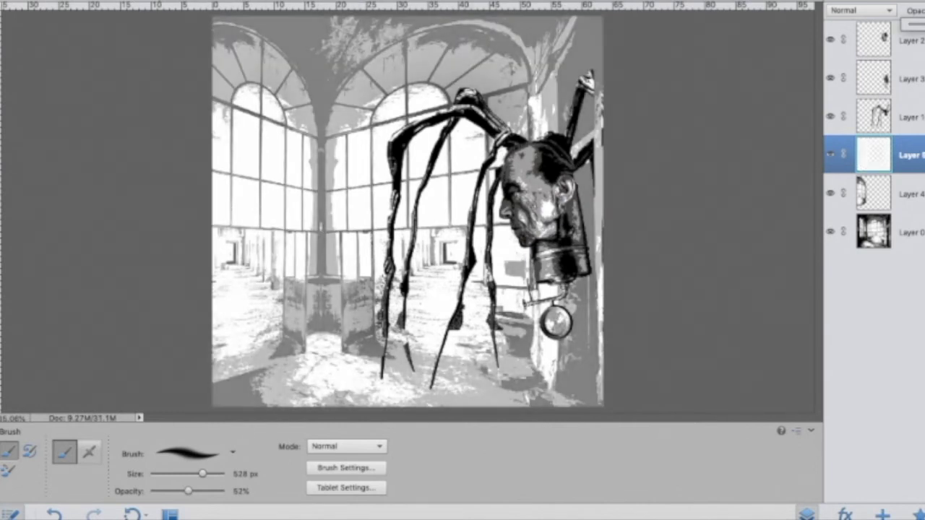
Step: Enlarge the brush to 701 px and paint more white haze over the windows and floor on the haze layer
left_click(915, 118)
key("e")
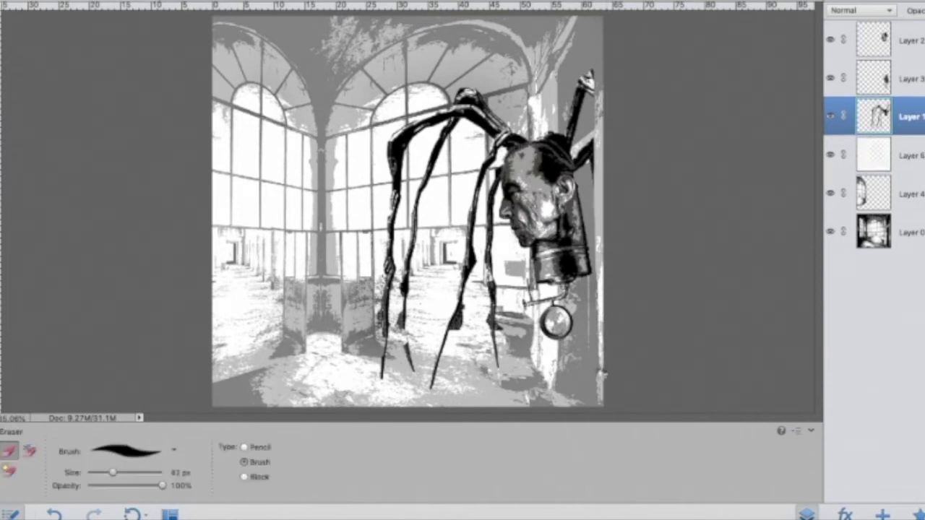
key("b")
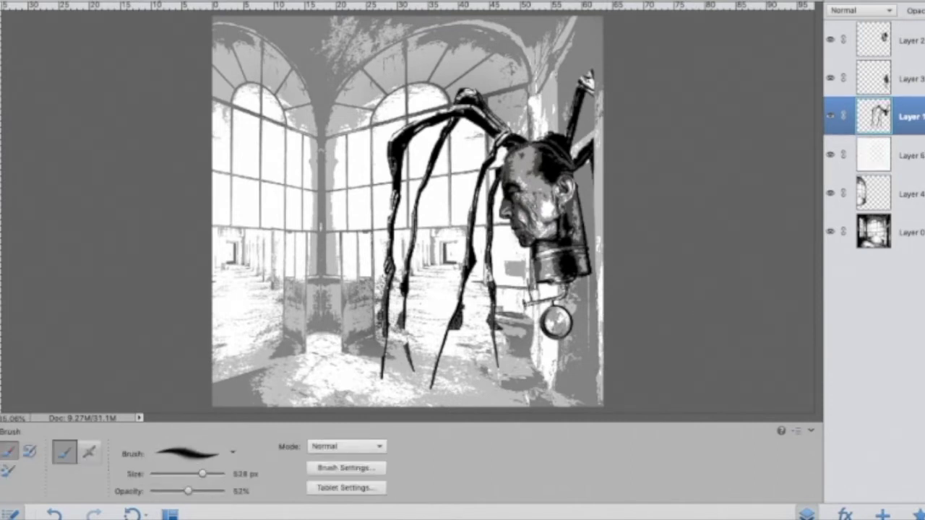
left_click(912, 156)
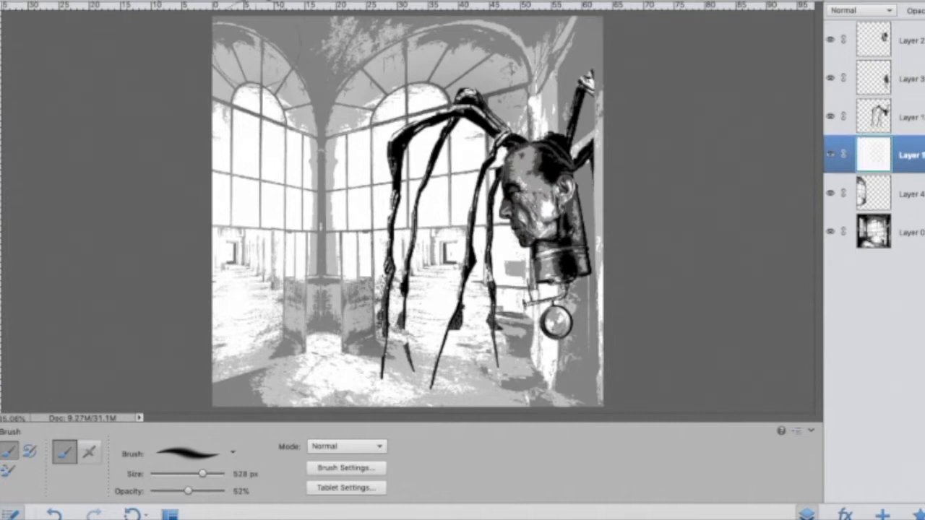
left_click_drag(201, 474, 204, 474)
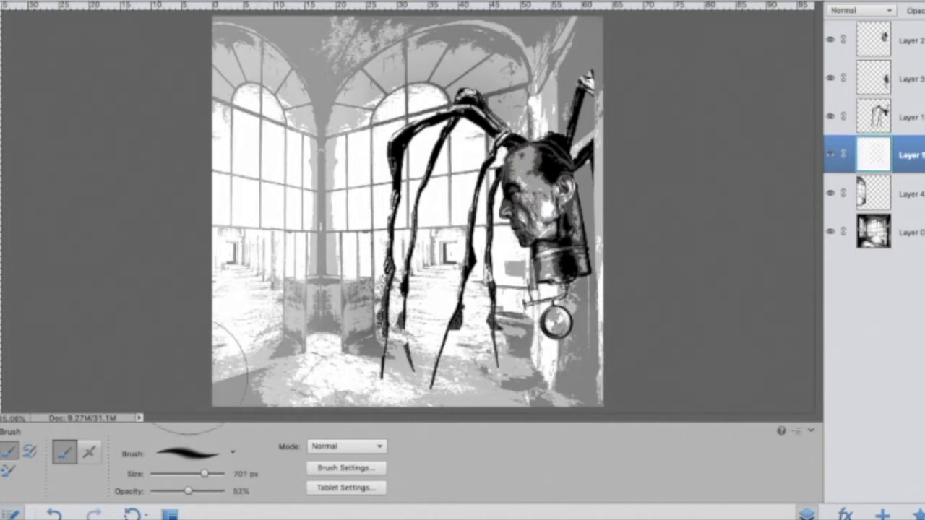
mouse_move(285, 158)
left_mouse_down()
mouse_move(230, 101)
mouse_move(333, 411)
mouse_move(399, 74)
left_mouse_up()
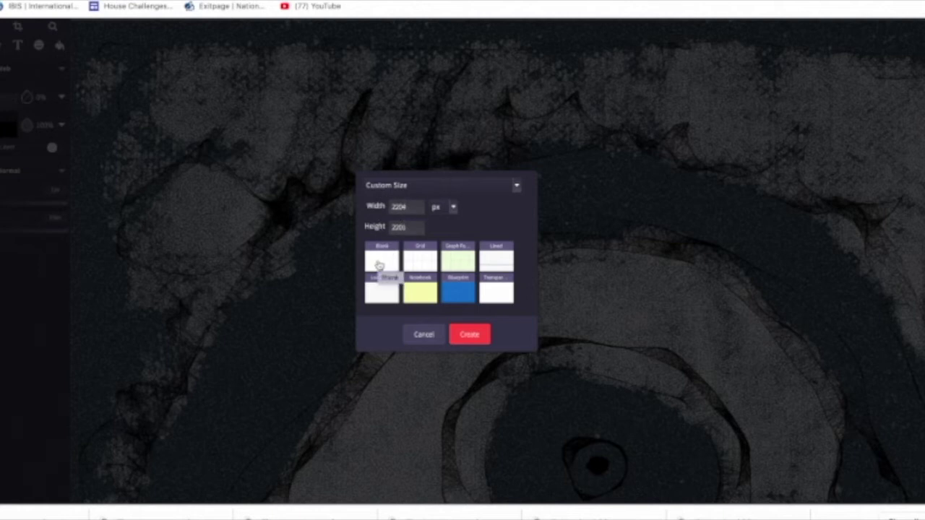
Step: In Sketchpad, create a blank canvas 2204 px wide and draw a thick dark red (950909) spiral with the Pencil
left_click(381, 265)
left_click(475, 335)
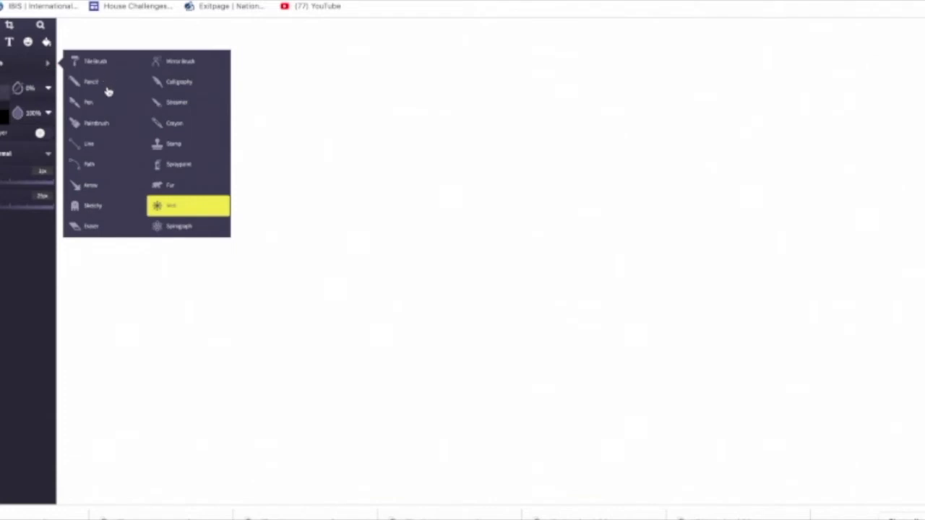
left_click(101, 124)
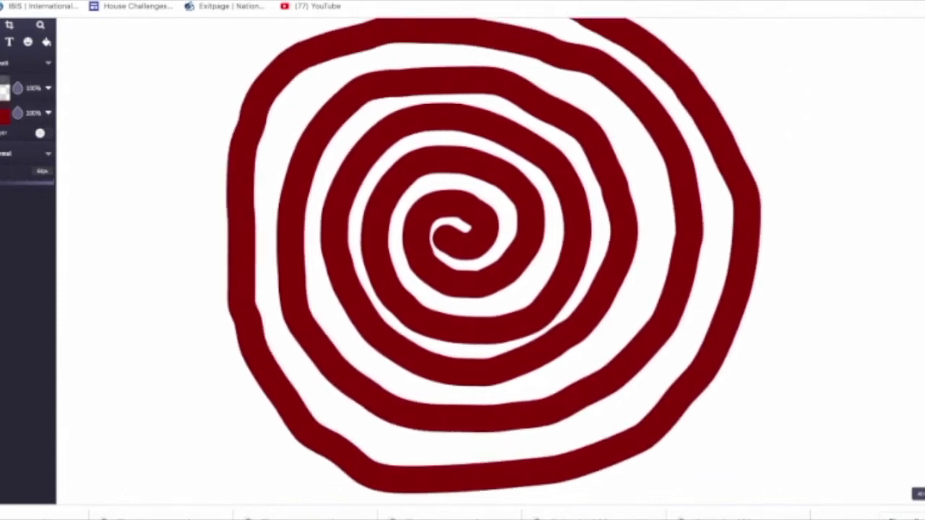
Step: Set up the Web brush with black (000000) and a 1.2 px thickness for stroking over the spiral
left_click(37, 65)
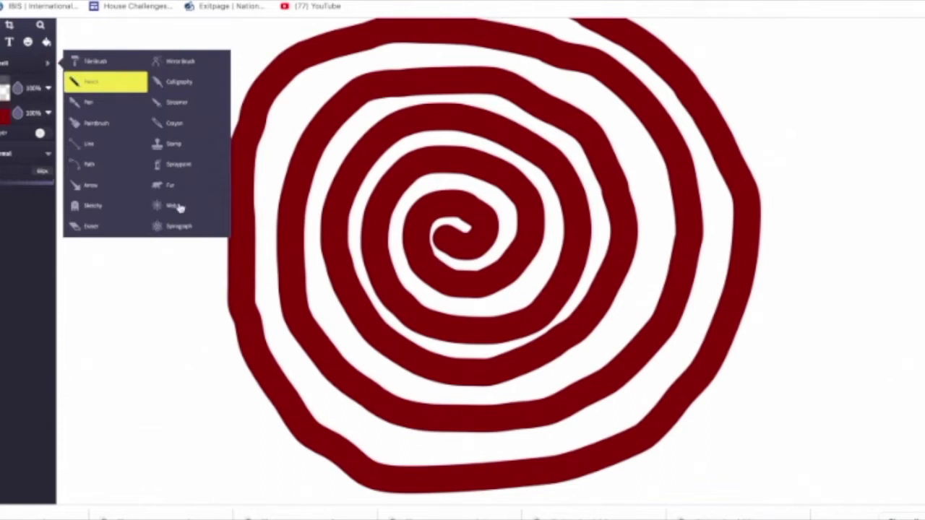
left_click(180, 208)
left_click(49, 113)
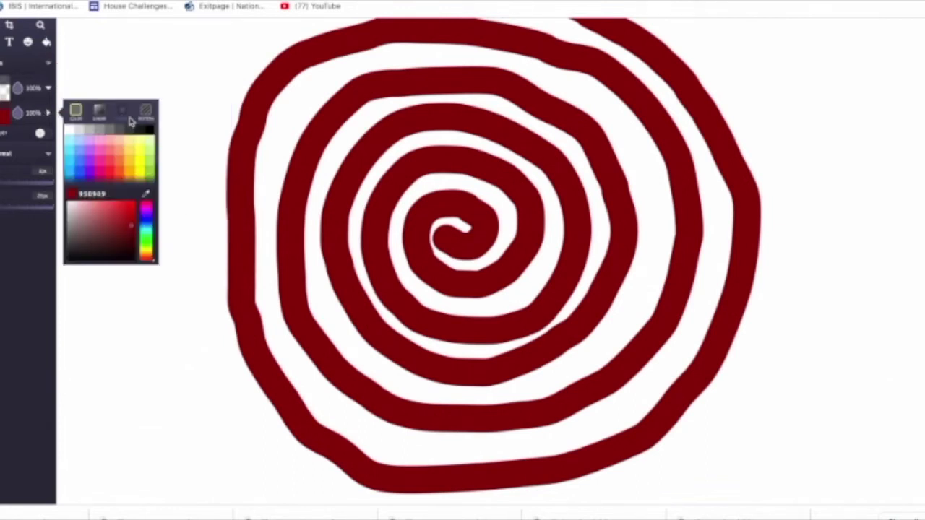
left_click(147, 132)
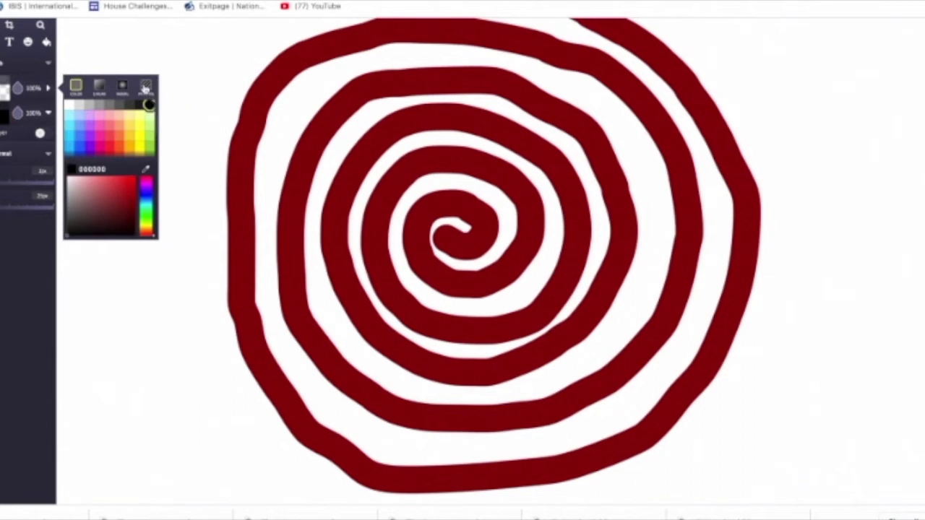
left_click_drag(0, 180, 3, 206)
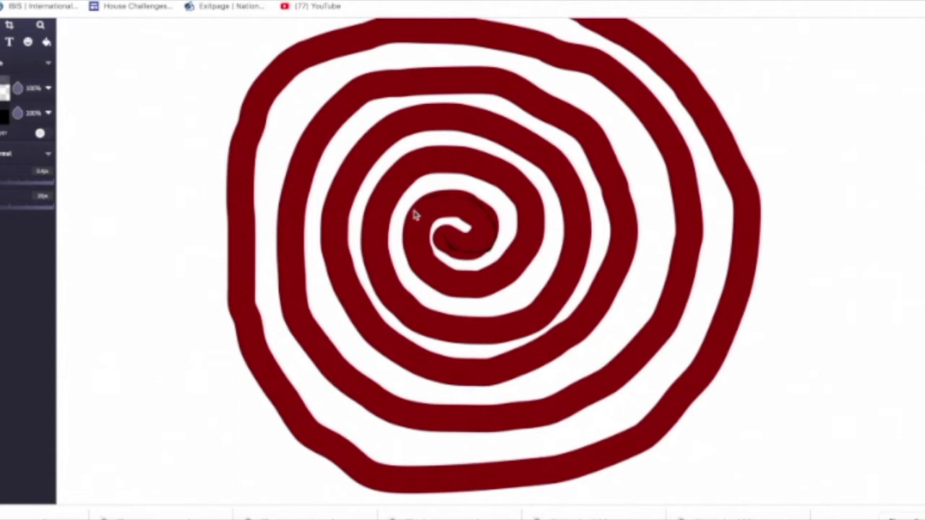
left_click(3, 206)
left_click(2, 181)
mouse_move(448, 250)
left_mouse_down()
mouse_move(464, 198)
mouse_move(418, 220)
mouse_move(425, 279)
mouse_move(489, 288)
mouse_move(535, 227)
mouse_move(501, 171)
mouse_move(395, 192)
mouse_move(386, 272)
mouse_move(403, 303)
left_mouse_up()
mouse_move(552, 295)
left_mouse_down()
mouse_move(565, 217)
mouse_move(521, 147)
mouse_move(391, 139)
mouse_move(343, 246)
left_mouse_up()
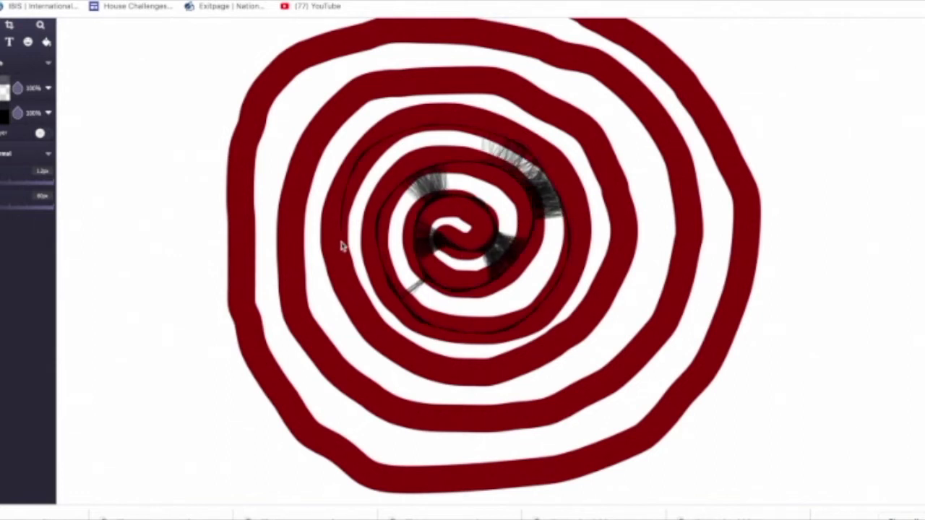
mouse_move(491, 367)
left_mouse_down()
mouse_move(619, 257)
mouse_move(590, 167)
mouse_move(545, 112)
mouse_move(513, 100)
mouse_move(397, 99)
mouse_move(323, 161)
mouse_move(301, 271)
mouse_move(364, 359)
left_mouse_up()
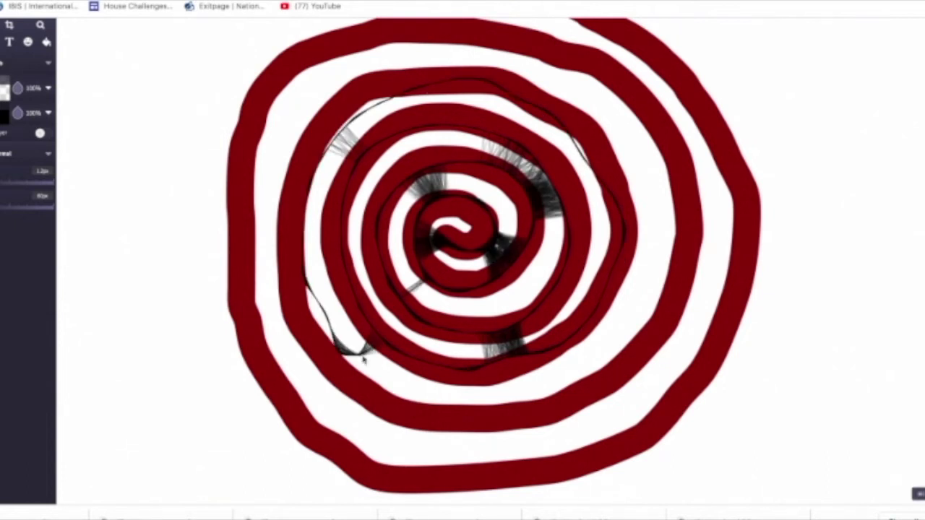
key("super+z")
Step: Raise the Web brush's reach and trace black web strokes along the whole red spiral from the centre outward
left_click_drag(0, 208, 4, 210)
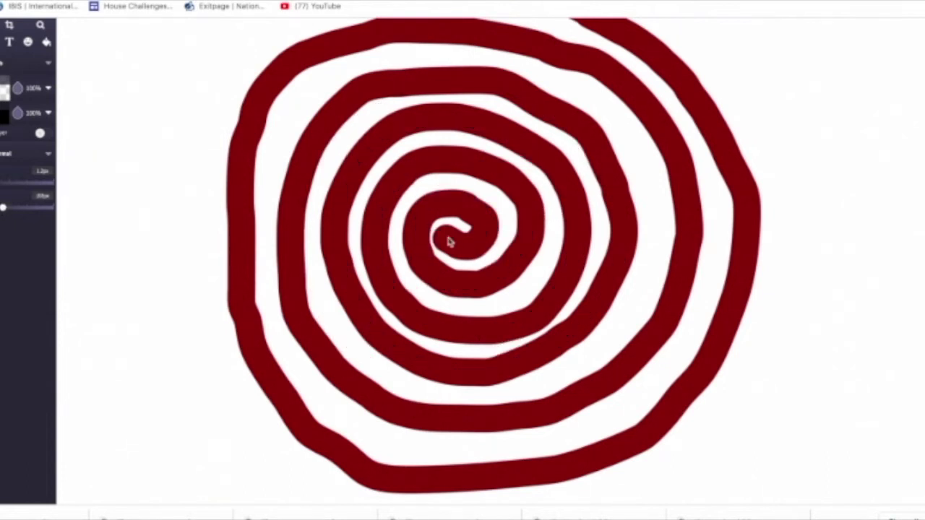
mouse_move(448, 238)
left_mouse_down()
mouse_move(499, 252)
mouse_move(465, 200)
mouse_move(406, 260)
mouse_move(493, 292)
mouse_move(538, 193)
mouse_move(413, 162)
mouse_move(370, 232)
mouse_move(409, 314)
mouse_move(550, 304)
mouse_move(569, 193)
mouse_move(418, 122)
mouse_move(338, 245)
mouse_move(442, 380)
mouse_move(603, 300)
mouse_move(596, 162)
mouse_move(566, 126)
mouse_move(376, 85)
mouse_move(303, 183)
mouse_move(300, 274)
mouse_move(350, 374)
mouse_move(405, 407)
mouse_move(627, 379)
mouse_move(691, 247)
mouse_move(663, 142)
mouse_move(568, 60)
mouse_move(376, 37)
mouse_move(281, 107)
mouse_move(246, 233)
left_mouse_up()
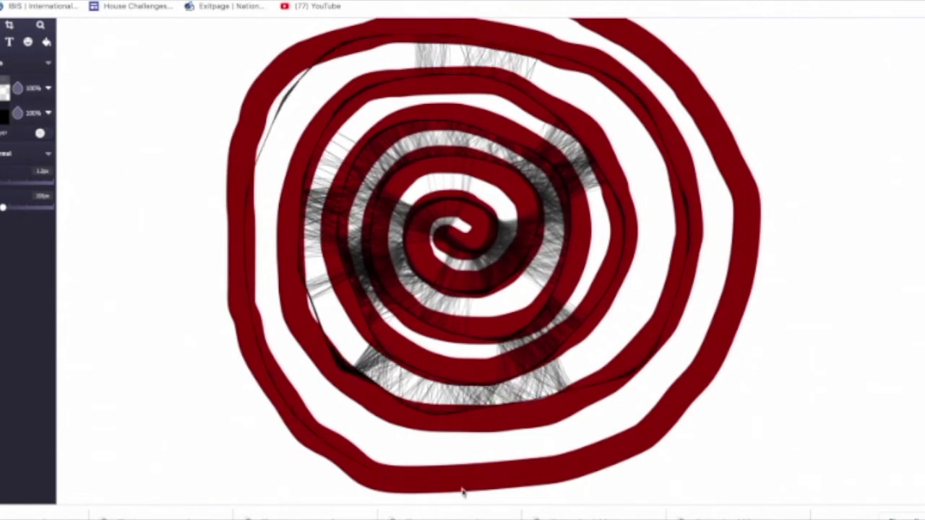
mouse_move(463, 492)
left_mouse_down()
mouse_move(576, 464)
mouse_move(697, 352)
mouse_move(726, 294)
mouse_move(735, 203)
mouse_move(677, 73)
mouse_move(608, 24)
left_mouse_up()
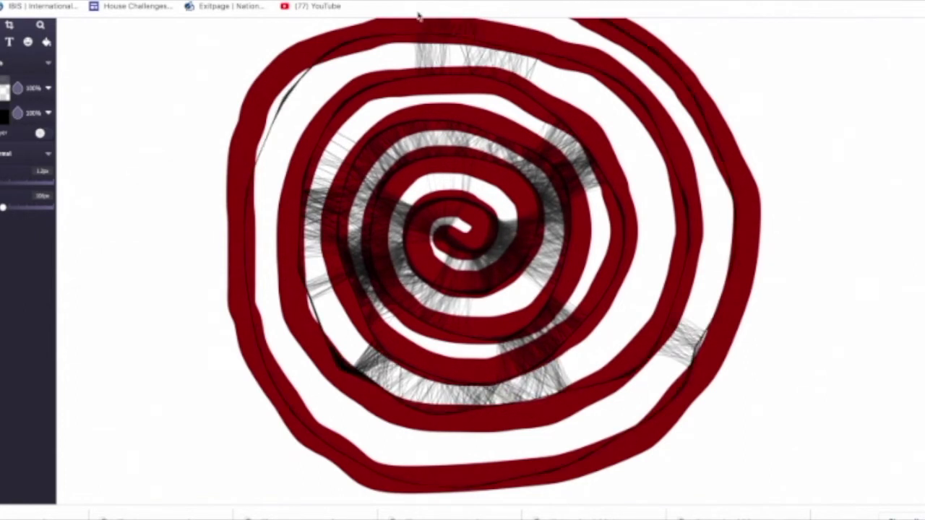
mouse_move(418, 15)
left_mouse_down()
mouse_move(304, 42)
mouse_move(220, 203)
mouse_move(235, 312)
mouse_move(287, 431)
mouse_move(475, 498)
mouse_move(668, 432)
mouse_move(730, 312)
mouse_move(734, 160)
mouse_move(629, 42)
mouse_move(584, 23)
mouse_move(445, 10)
mouse_move(344, 33)
left_mouse_up()
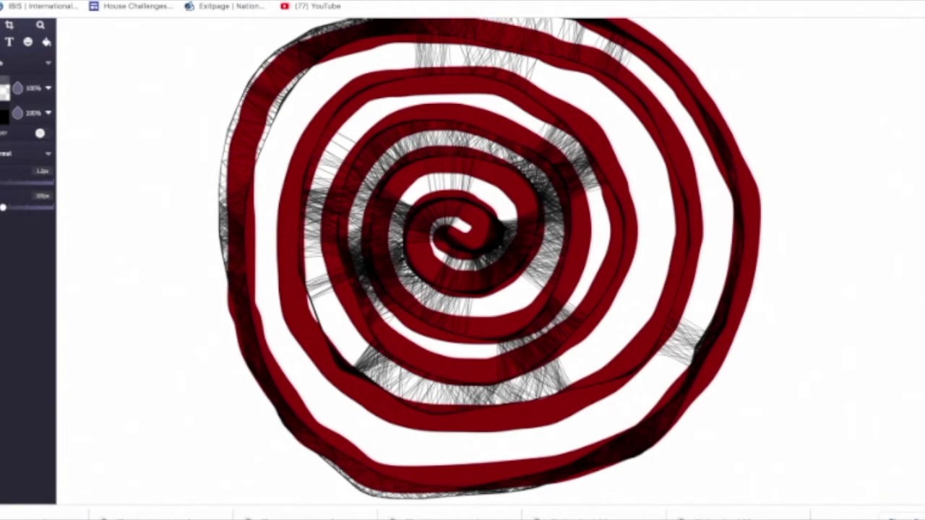
Step: Save the spiral drawing as a JPEG and open the saved file in Photoshop Elements
key("ctrl+s")
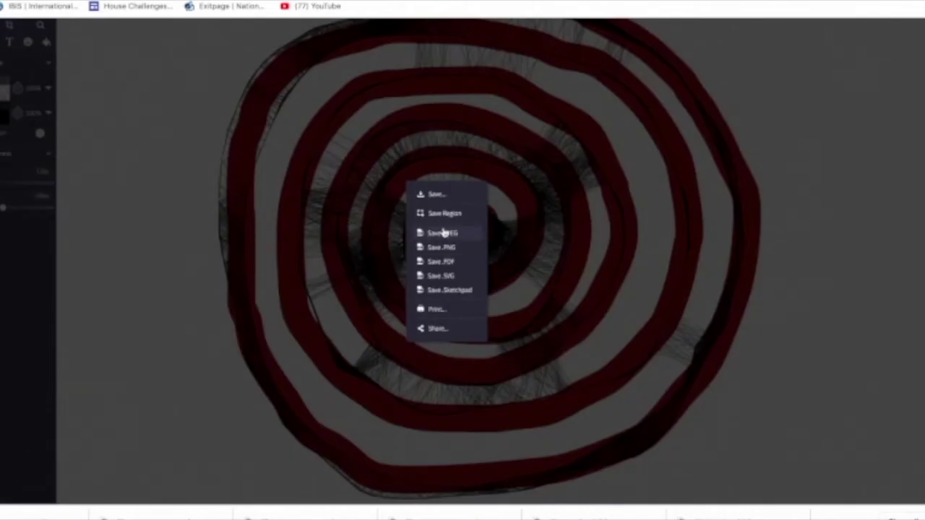
left_click(443, 233)
left_click(75, 516)
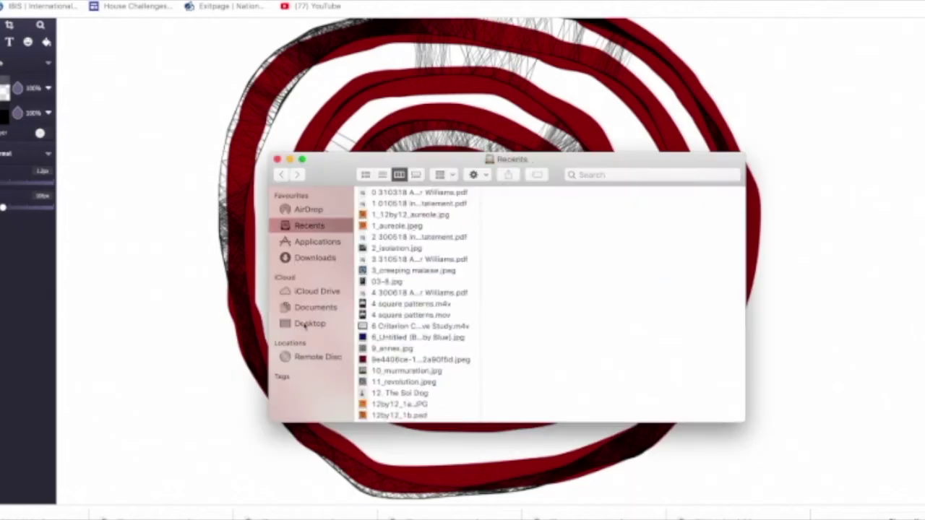
left_click(315, 307)
left_click(378, 215)
left_click(496, 292)
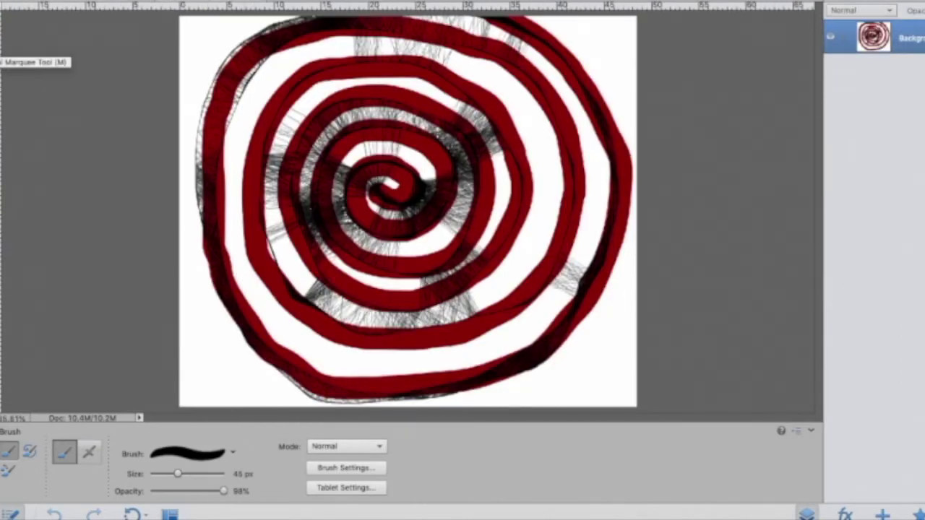
Step: Bring the red spiral into the montage as a layer below the spider legs, scale it to about half size and place it at the canvas's lower left
left_click(318, 0)
left_click(323, 1)
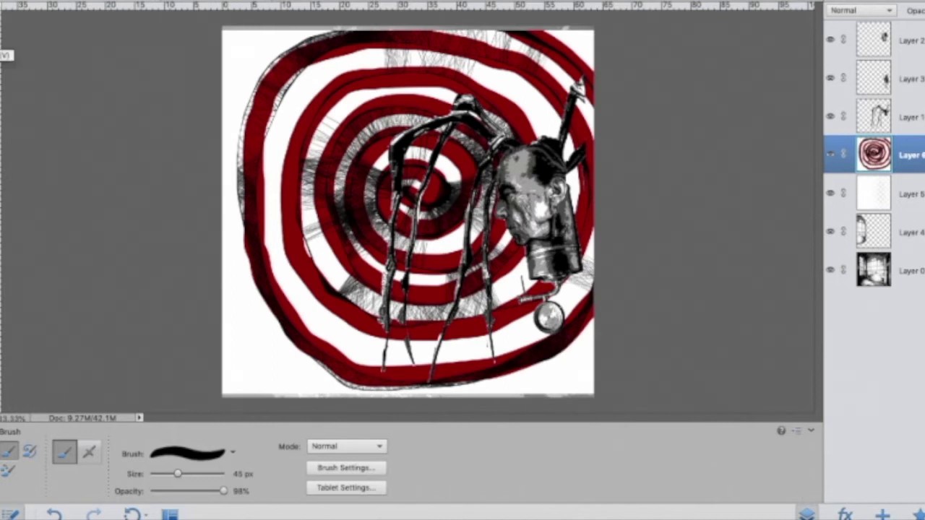
key("super+t")
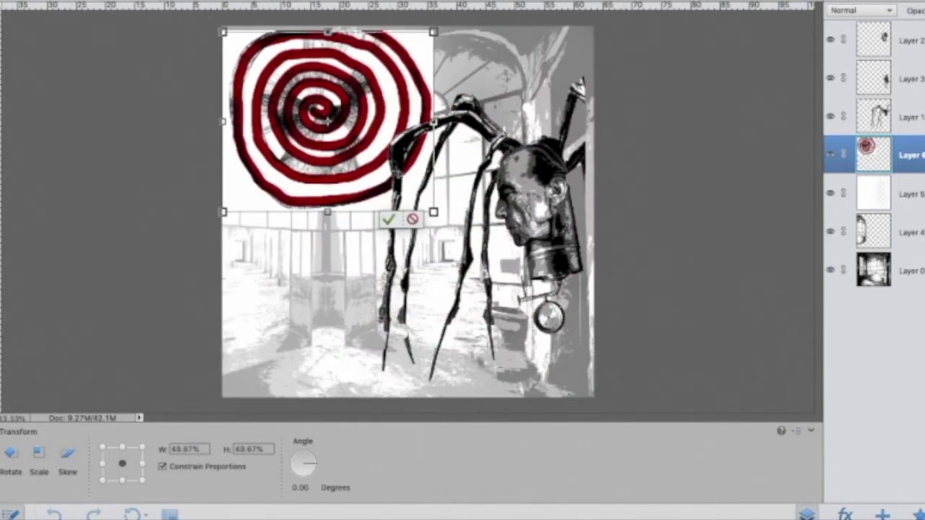
left_click_drag(328, 121, 328, 307)
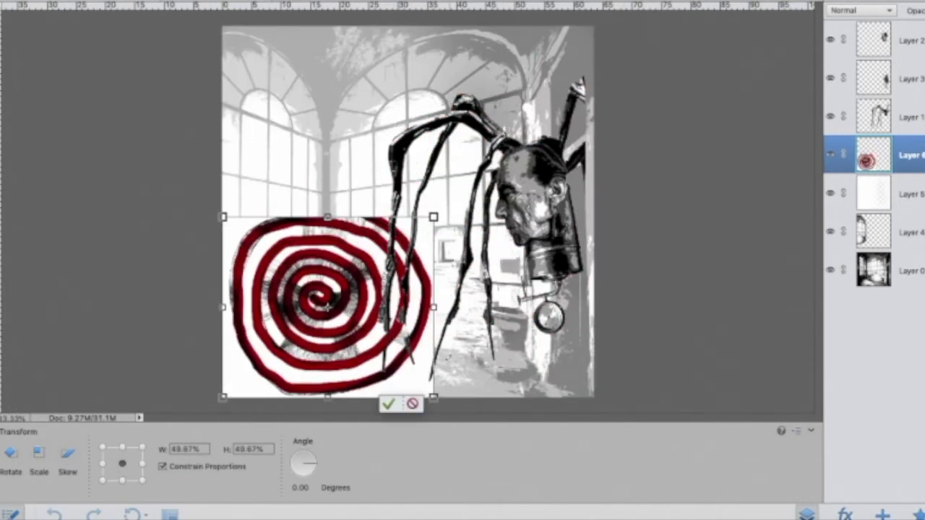
left_click_drag(433, 217, 442, 210)
left_click(397, 404)
left_click(177, 1)
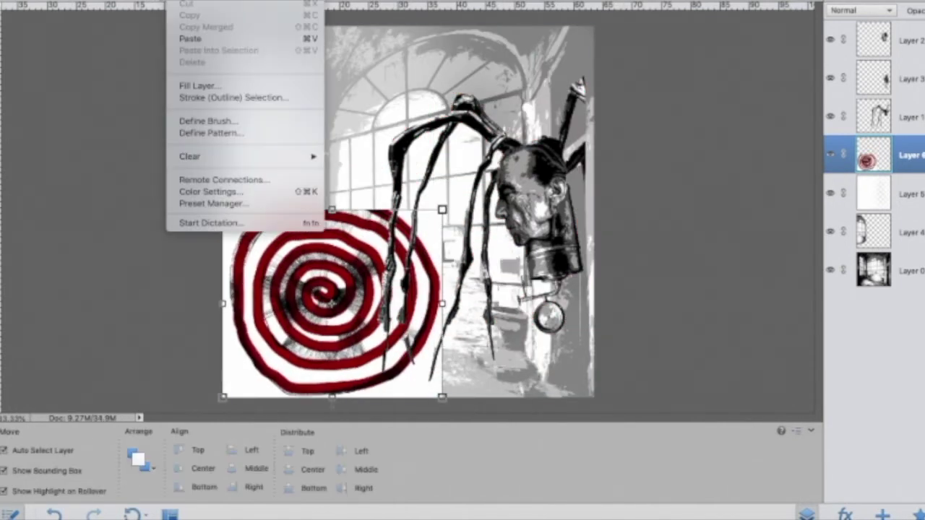
mouse_move(210, 1)
left_click(70, 111)
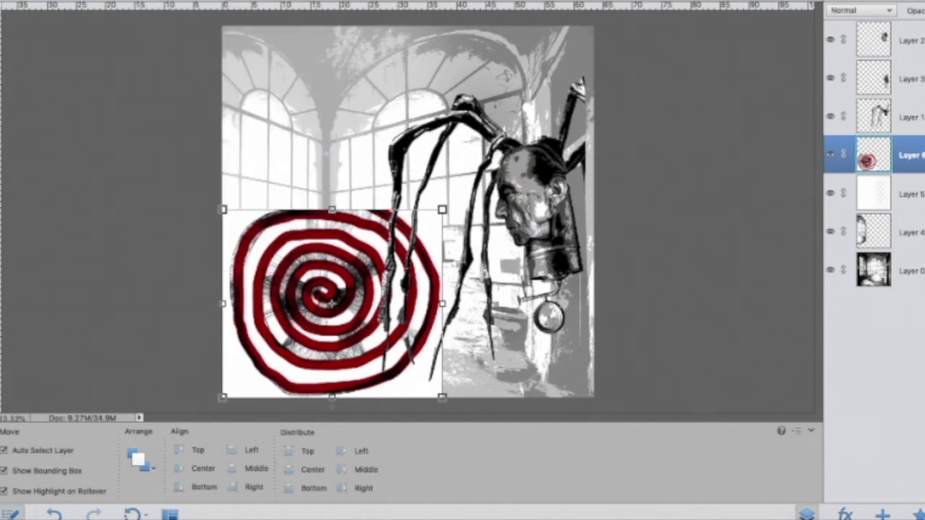
key("super+t")
left_click(397, 406)
Step: Skew the spiral layer into a wide, flattened perspective shape lying on the floor along the canvas's bottom edge
key("super+t")
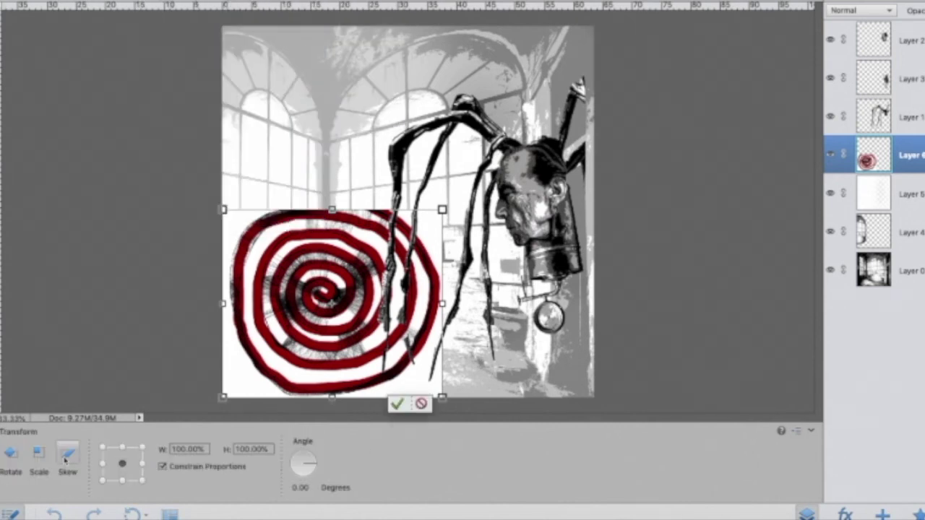
left_click(67, 458)
left_click_drag(442, 209, 443, 282)
left_click_drag(224, 210, 227, 294)
left_click_drag(443, 397, 562, 398)
left_click_drag(443, 282, 545, 340)
left_click_drag(223, 345, 193, 345)
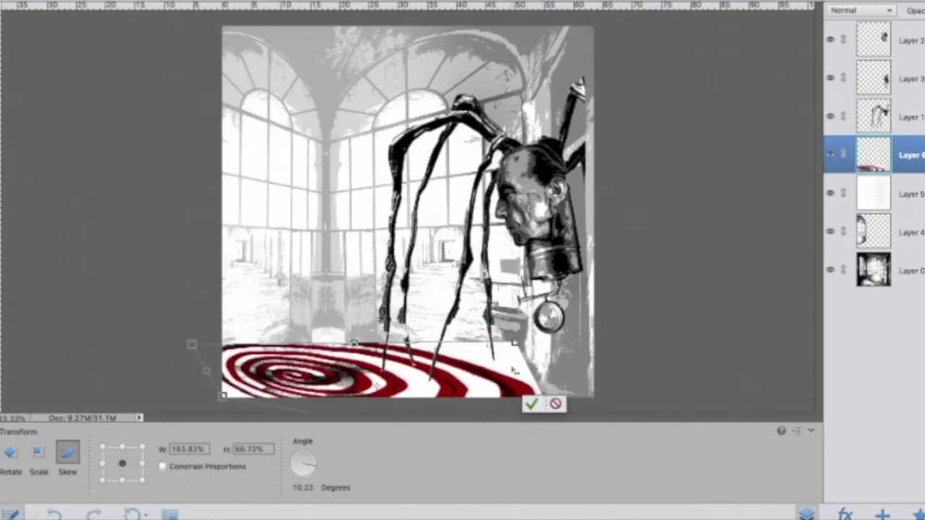
left_click(532, 405)
Step: Move the flattened spiral beneath the spider legs, widen it past the canvas's right edge and rotate it to about -3.8 degrees
left_click_drag(197, 406, 329, 420)
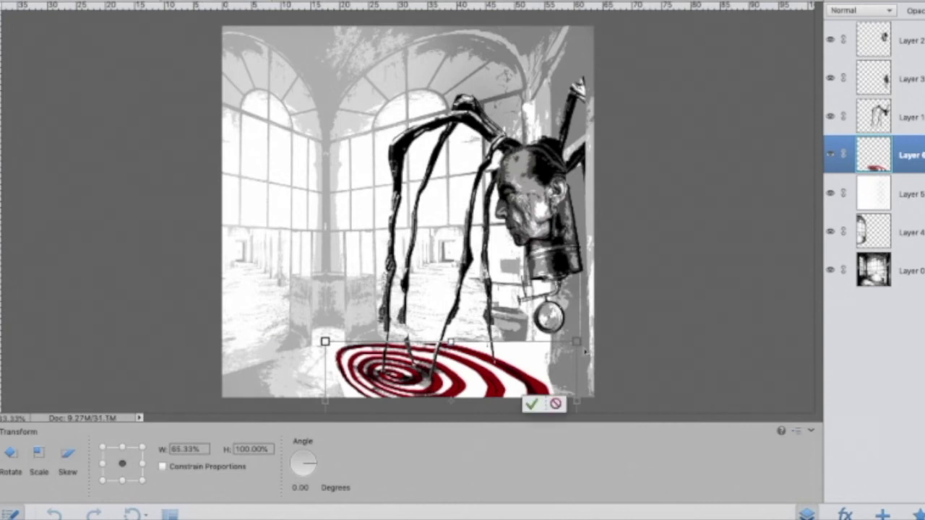
left_click_drag(577, 402, 633, 402)
left_click_drag(326, 404, 256, 404)
left_click_drag(521, 383, 556, 373)
left_click_drag(682, 328, 676, 320)
left_click_drag(481, 330, 481, 334)
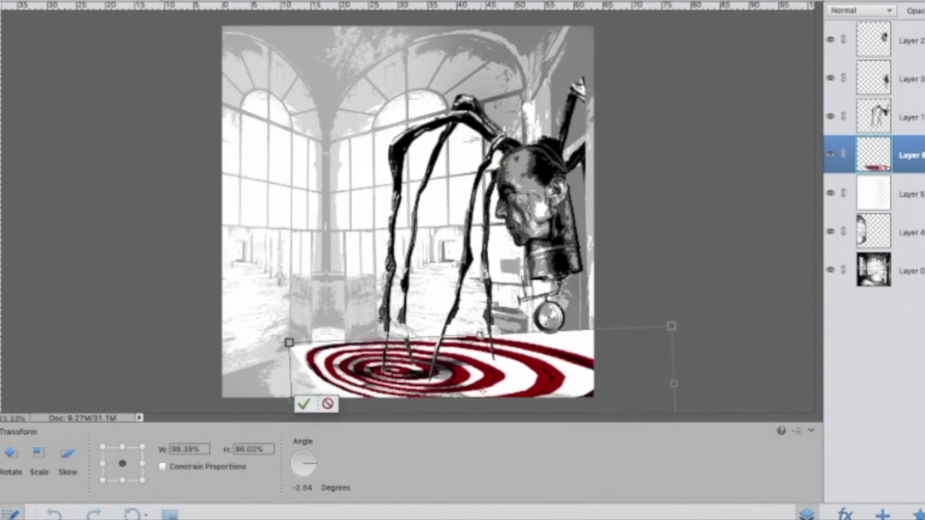
left_click_drag(680, 329, 675, 315)
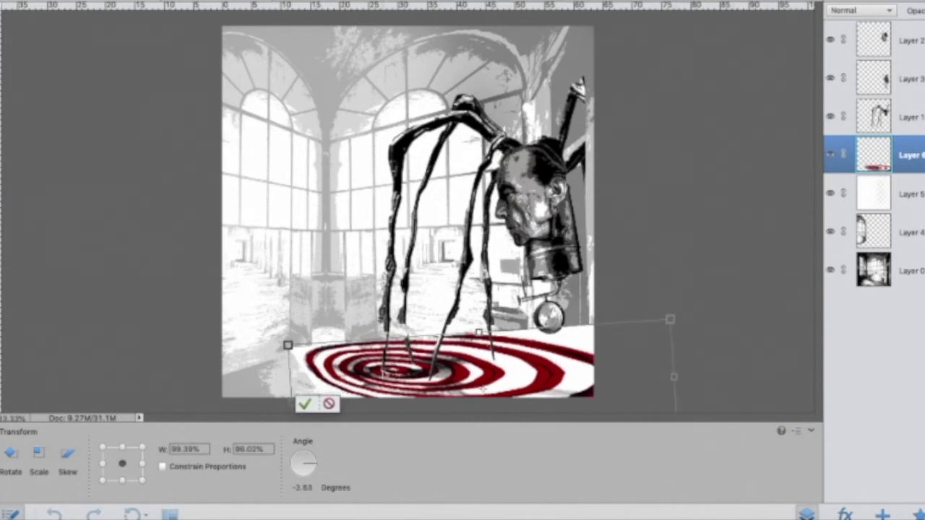
left_click_drag(288, 348, 305, 347)
left_click_drag(305, 403, 308, 404)
left_click(324, 404)
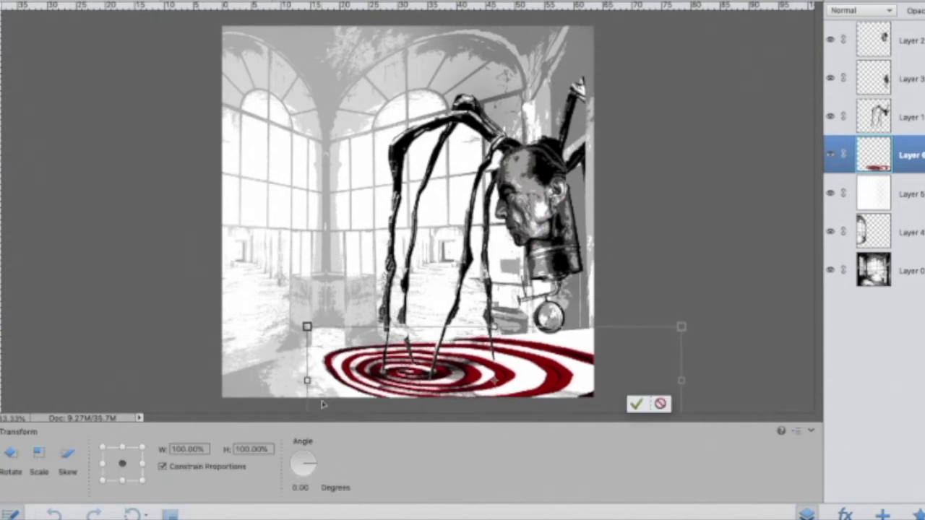
Step: Scale the floor spiral down slightly and lower its top edge beneath the leg tips
left_click(63, 467)
left_click_drag(681, 327, 694, 343)
left_click(636, 404)
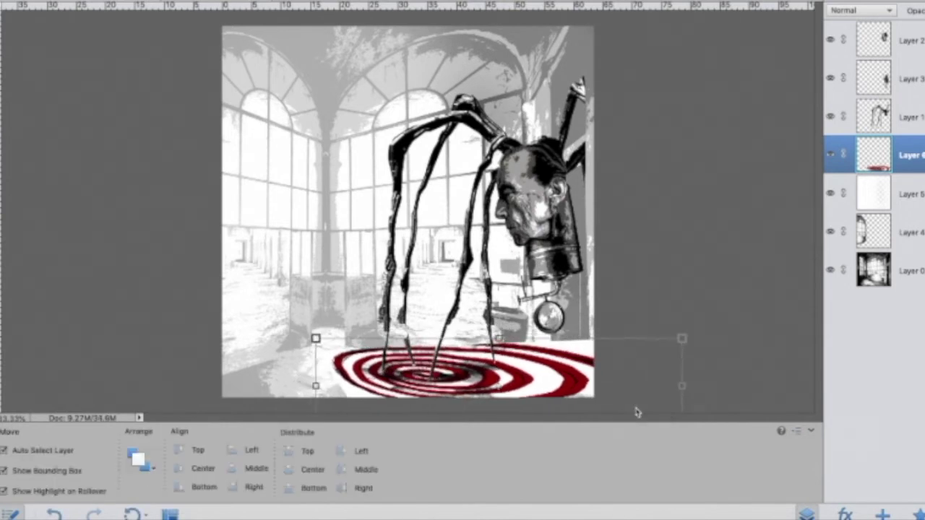
Step: Erase the straight white edge above the spiral's right side with a 42 px Eraser at 100% opacity
key("e")
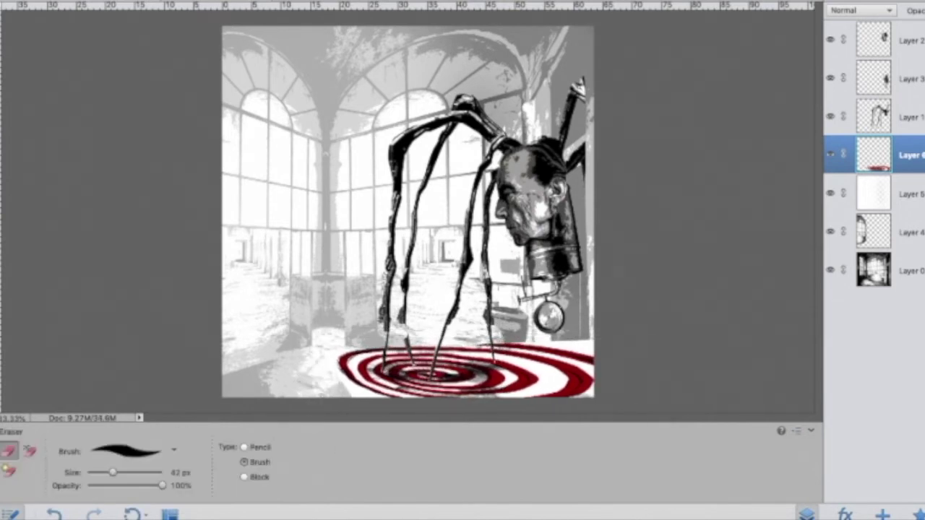
key("ctrl+plus")
key("ctrl+plus")
key("ctrl+plus")
left_click_drag(539, 318, 344, 328)
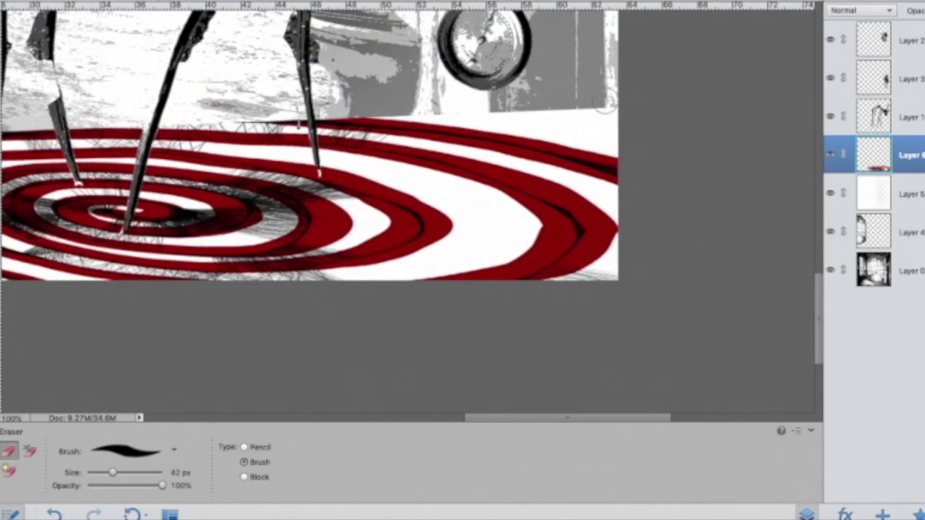
mouse_move(607, 101)
left_mouse_down()
mouse_move(518, 114)
mouse_move(471, 102)
left_mouse_up()
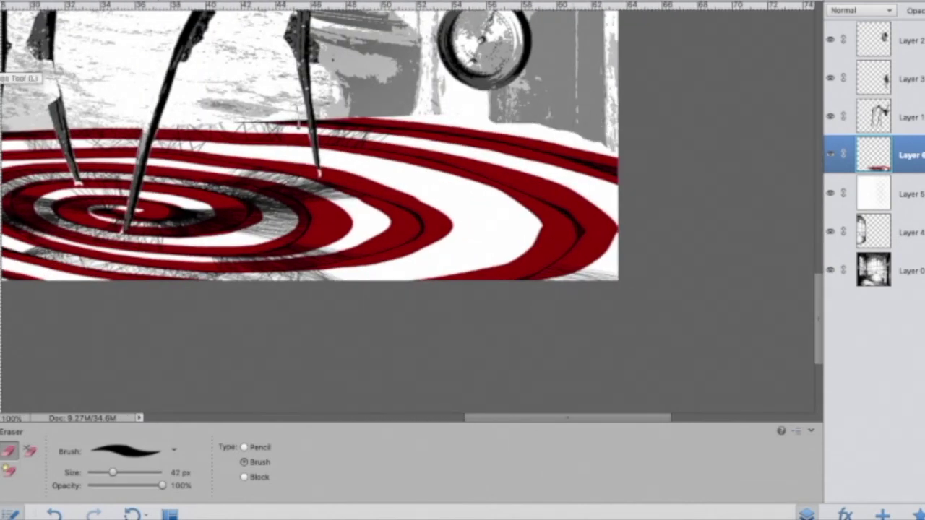
Step: Select the white strip above the spiral's outer ring with the Magnetic Lasso and erase it up to the red line
left_click(2, 70)
left_click(30, 451)
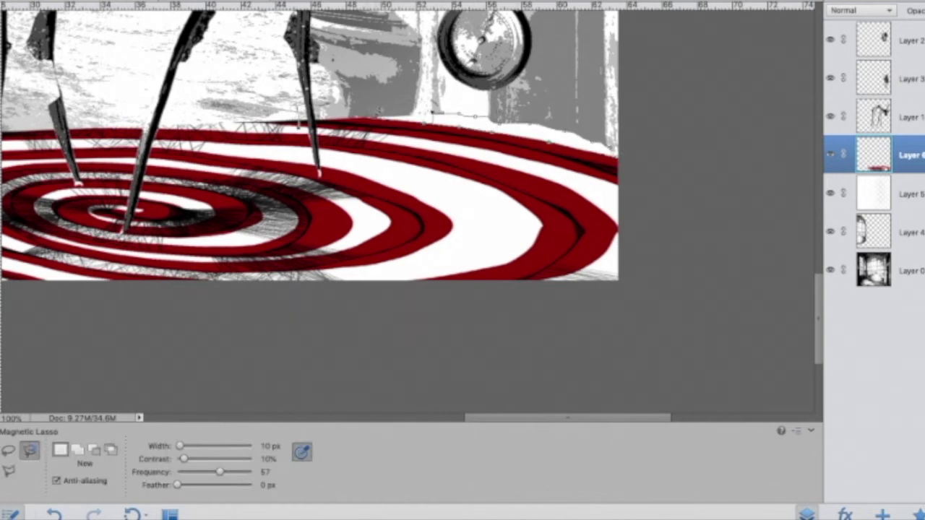
left_click_drag(473, 108, 421, 108)
left_click(370, 116)
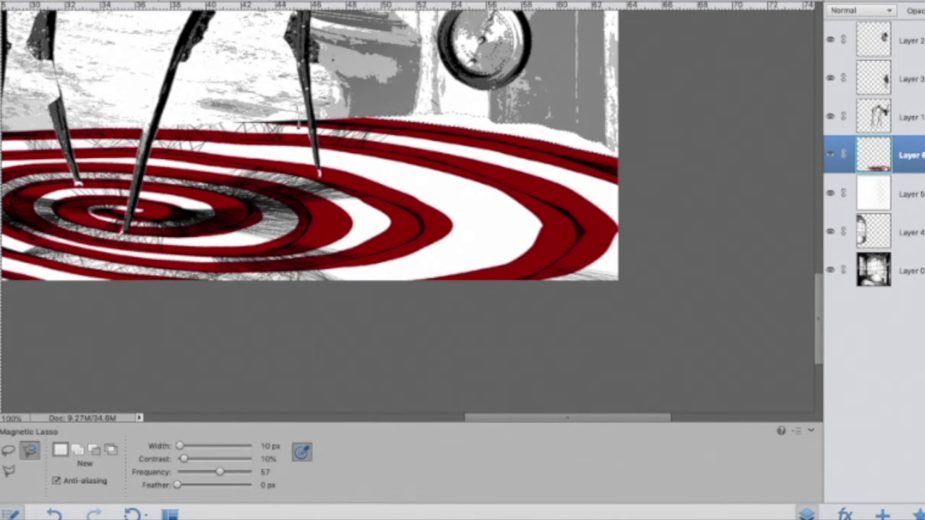
key("e")
mouse_move(389, 121)
left_mouse_down()
mouse_move(422, 112)
mouse_move(440, 129)
mouse_move(604, 149)
left_mouse_up()
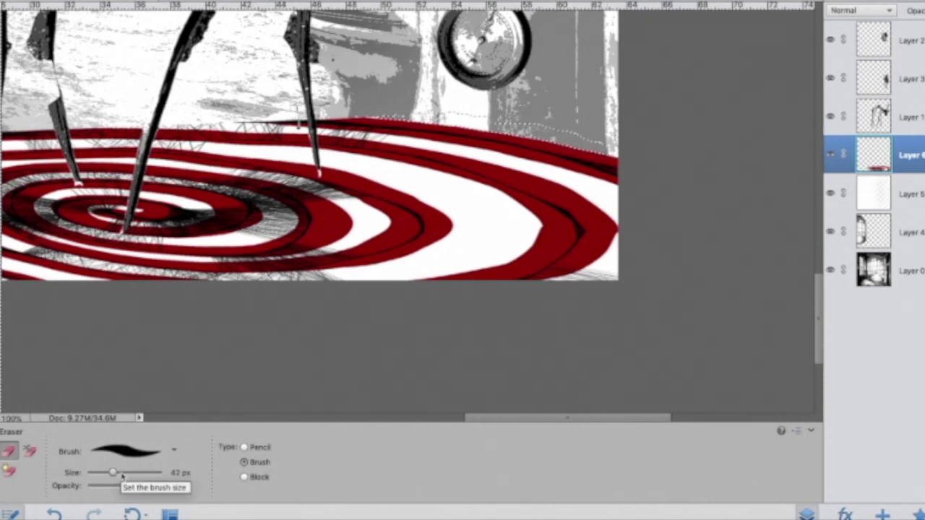
Step: Lower the spiral layer's opacity and erase the outermost ring fragment at the spiral's upper right
key("ctrl+minus")
key("ctrl+minus")
key("ctrl+minus")
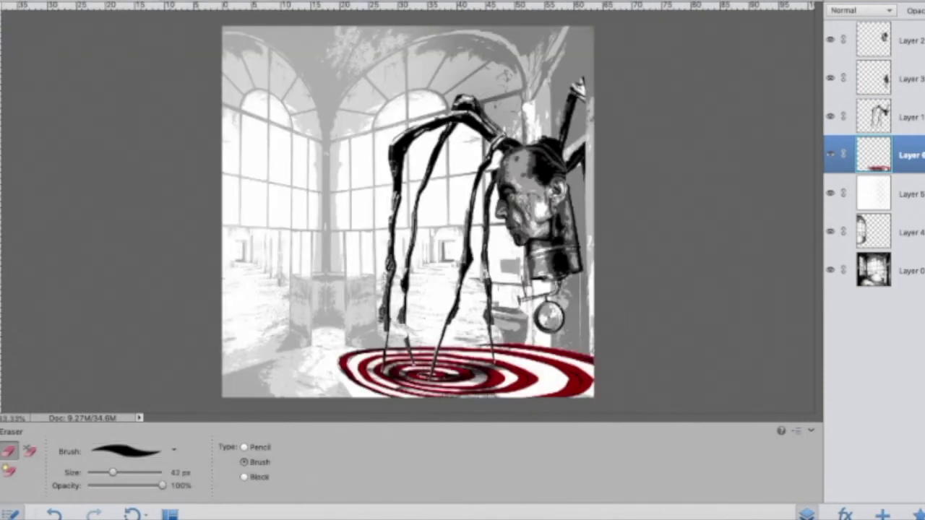
left_click(924, 11)
left_click_drag(924, 25, 921, 24)
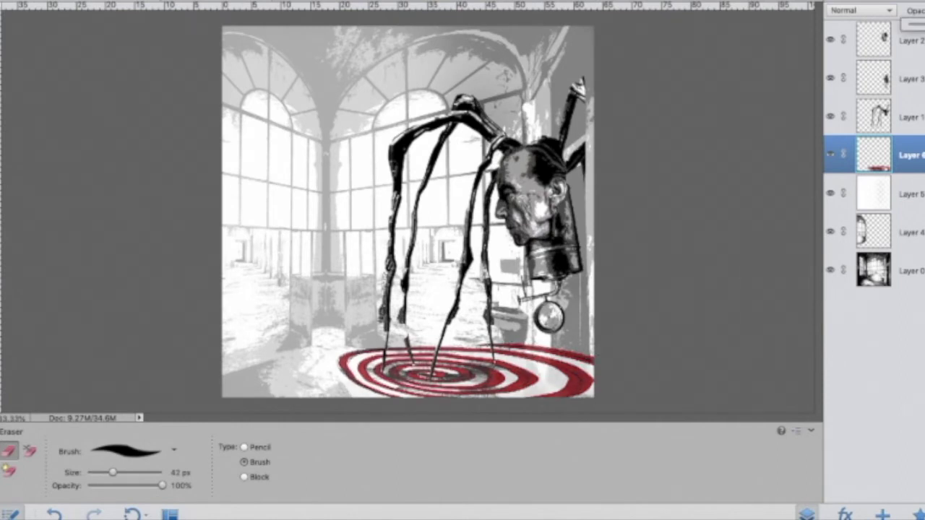
left_click(478, 342)
left_click_drag(522, 346, 588, 362)
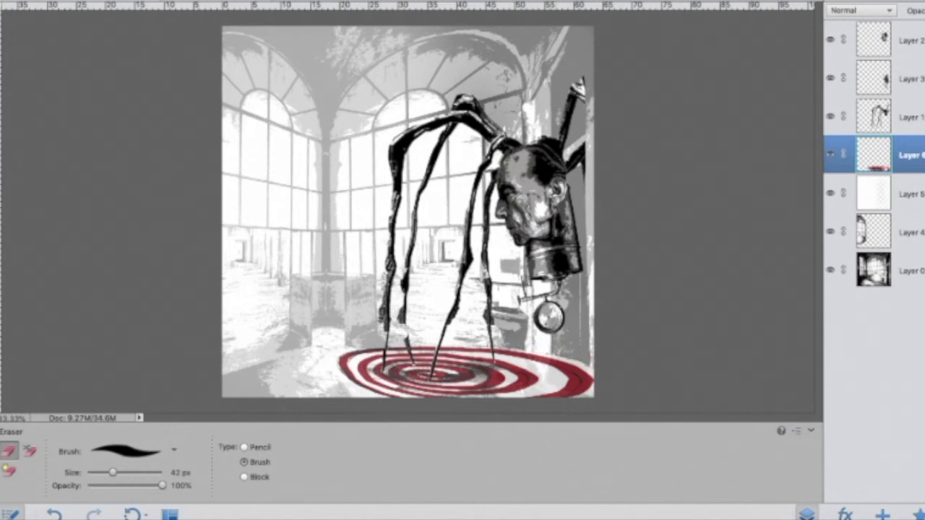
Step: Outline the part of the spiral overlapping the right wall with the Polygonal Lasso, erase it and trim the end of the upper band
key("l")
key("l")
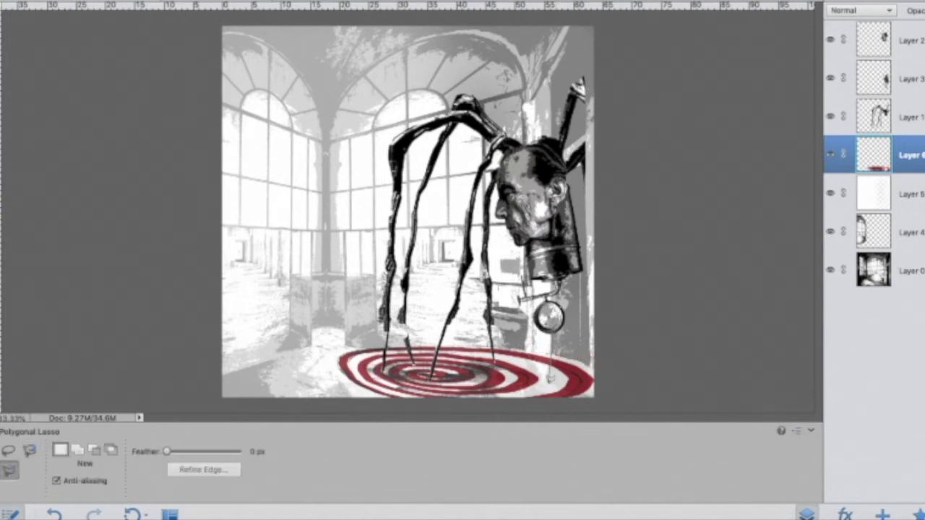
left_click(548, 377)
left_click(551, 354)
key("e")
left_click_drag(554, 360, 572, 346)
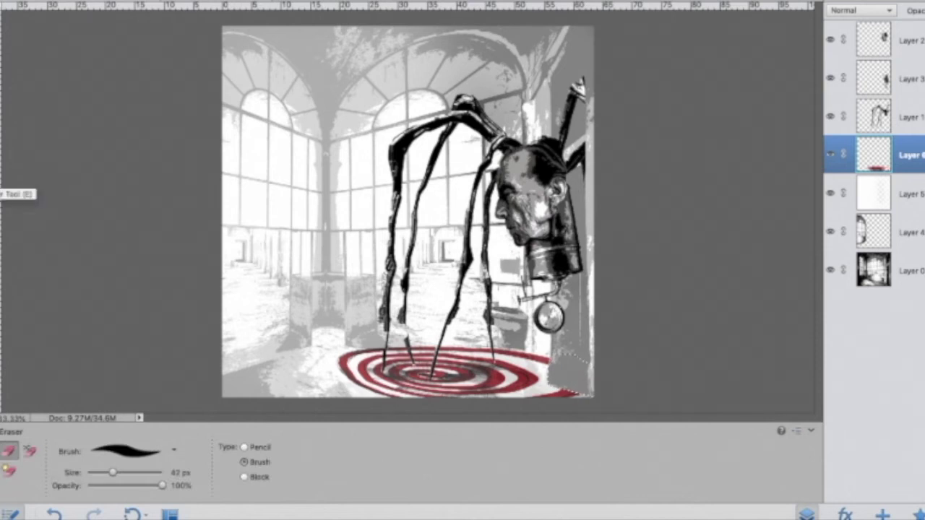
left_click_drag(542, 353, 550, 363)
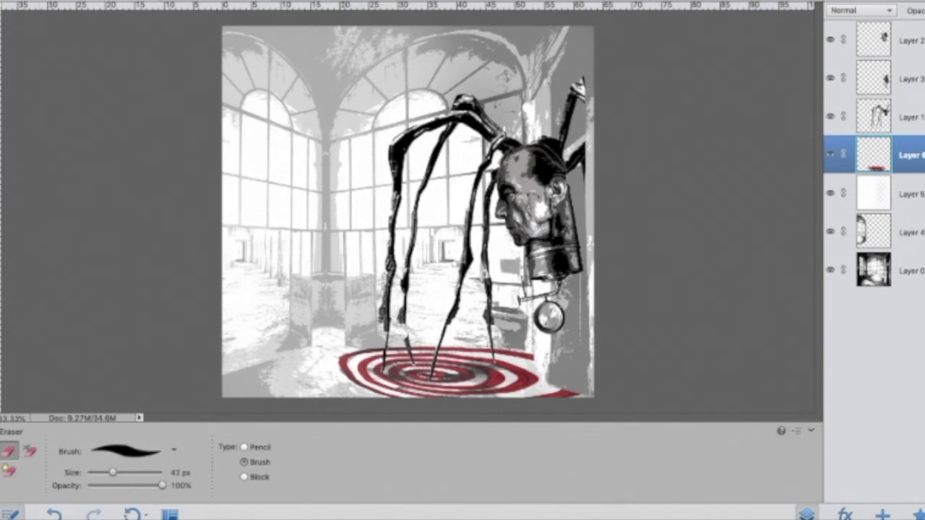
Step: Set the Eraser to 13 px and 48% opacity, try a stroke on the white gap at the spiral's upper left and undo it
key("super+equal")
key("super+equal")
scroll(249, 404, "down", 8)
scroll(249, 404, "left", 5)
scroll(402, 320, "right", 6)
left_click(100, 472)
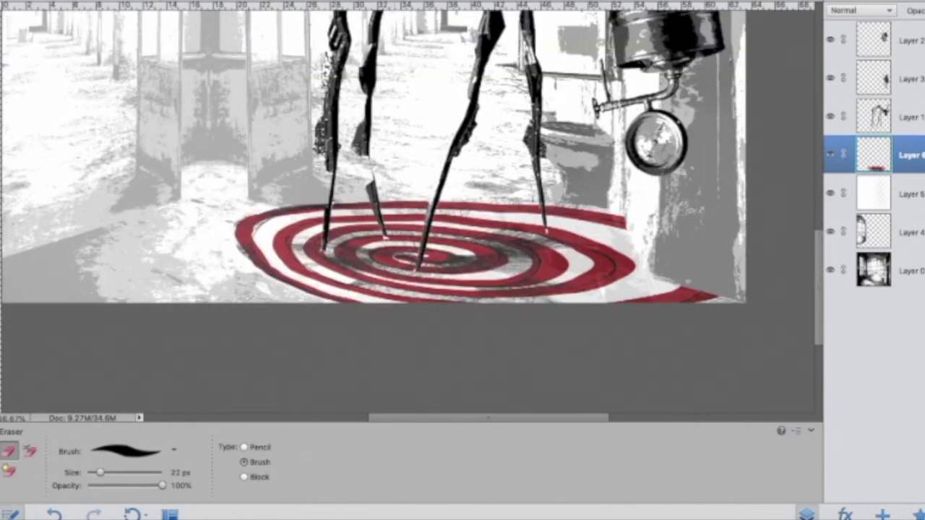
left_click_drag(100, 472, 94, 472)
left_click_drag(162, 486, 124, 486)
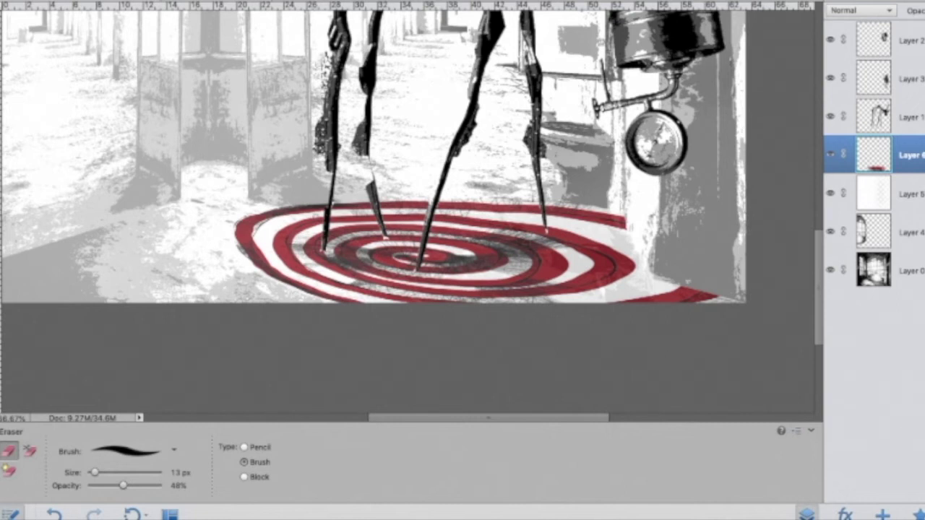
left_click_drag(316, 215, 292, 223)
key("super+z")
Step: Raise the Eraser opacity to 75% and erase the white gaps between the spiral's red rings so the floor texture shows through
left_click(143, 486)
left_click_drag(593, 300, 645, 290)
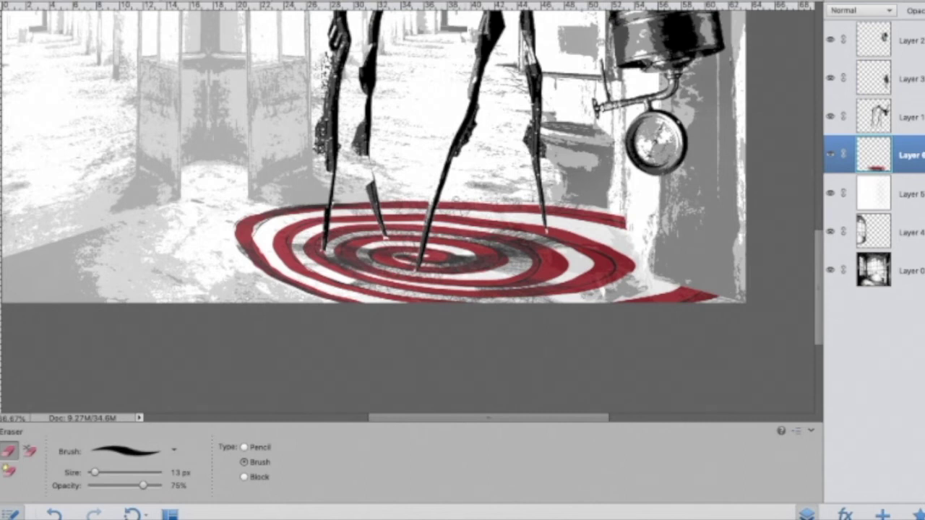
left_click_drag(540, 219, 598, 233)
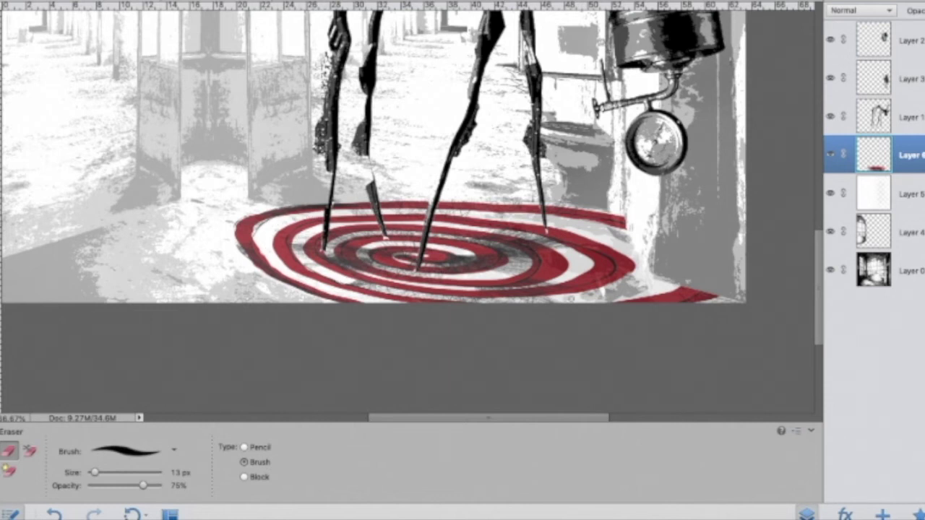
left_click_drag(571, 299, 640, 295)
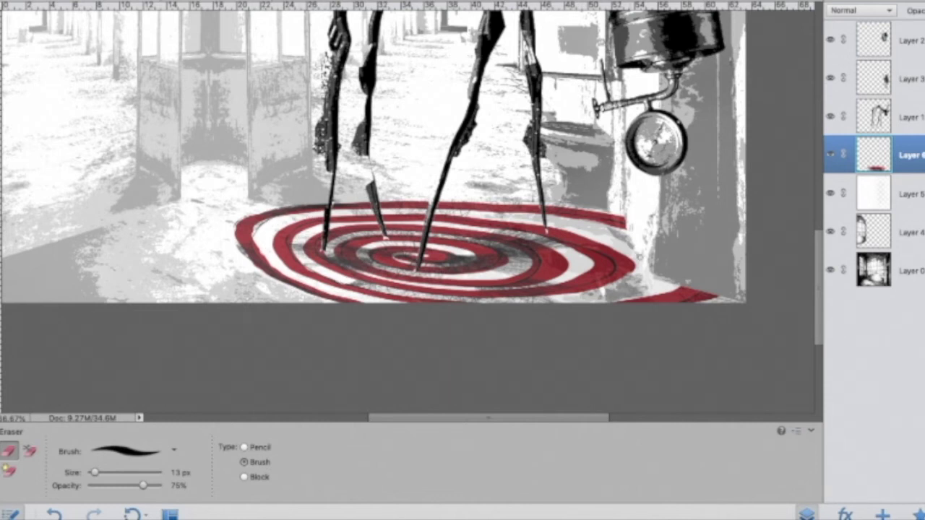
key("ctrl+z")
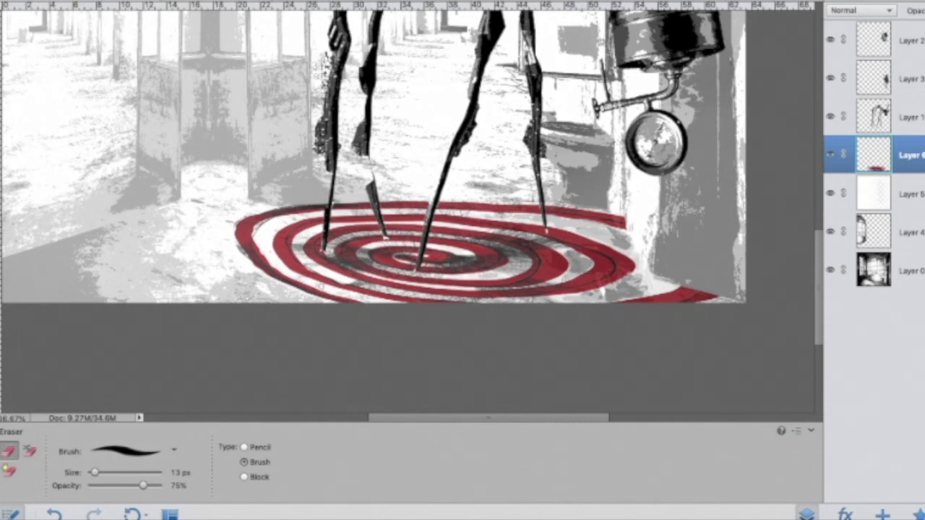
Step: Raise the spiral layer's opacity to strengthen its red
left_click(924, 11)
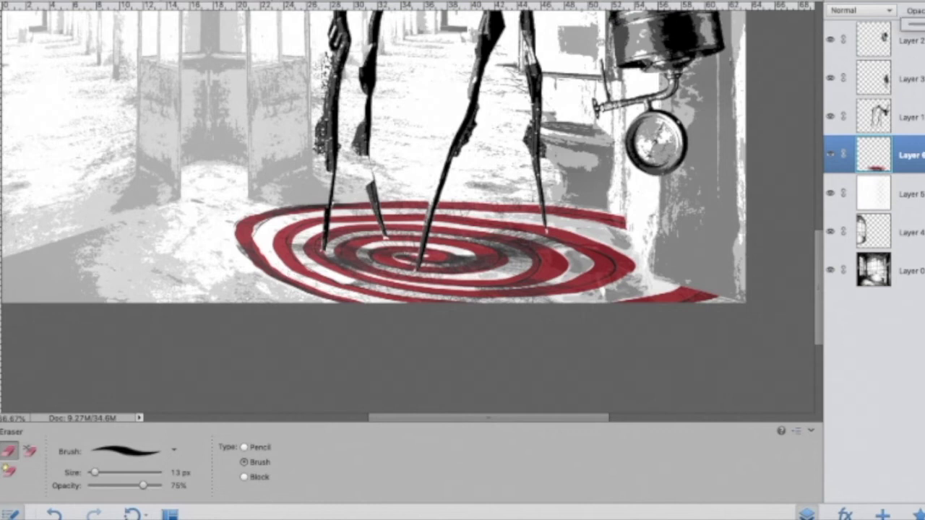
left_click_drag(921, 25, 924, 25)
key("ctrl+minus")
key("ctrl+minus")
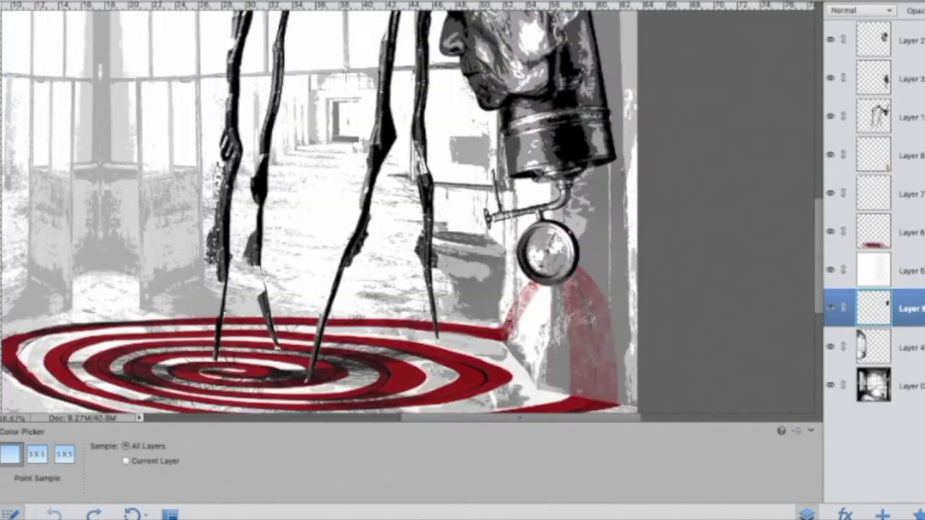
Step: Paint dark grey over the lower spider legs on the legs layer, reducing the Brush size from 13 px to 7 px for the thinner parts
key("b")
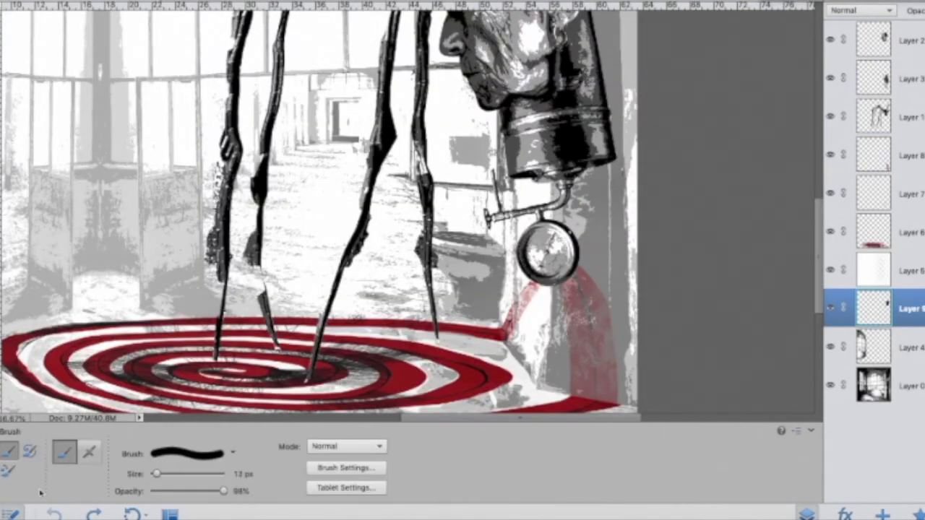
left_click(875, 116)
left_click_drag(235, 40, 224, 282)
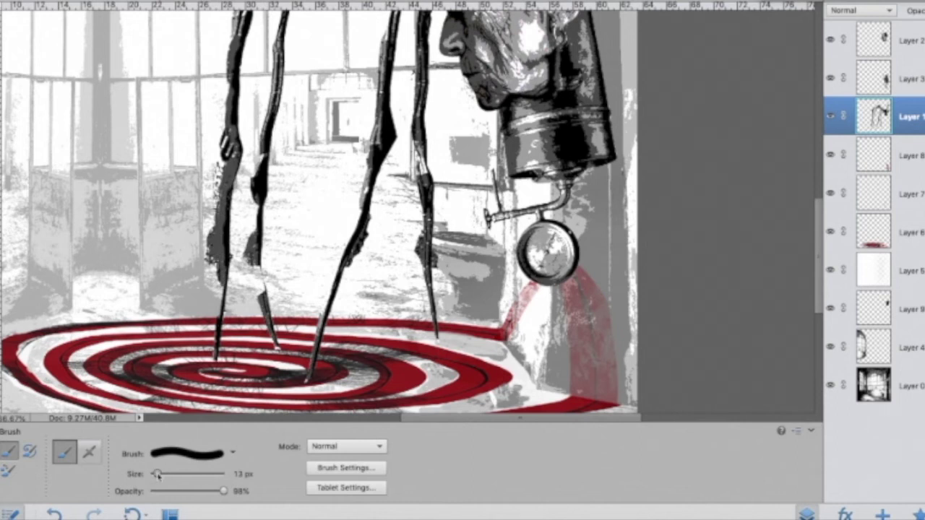
left_click_drag(157, 474, 153, 474)
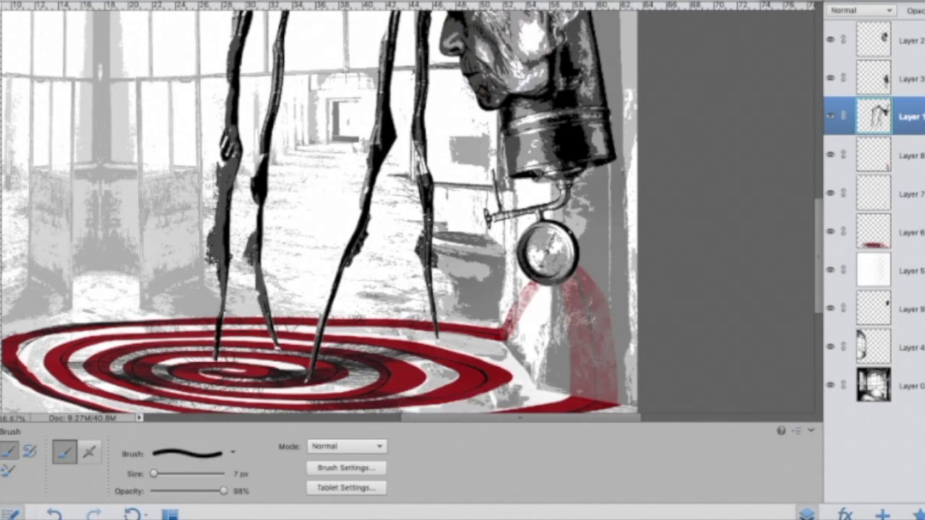
left_click_drag(259, 187, 255, 235)
left_click_drag(318, 323, 337, 269)
left_click_drag(357, 218, 386, 119)
key("super+plus")
left_click_drag(373, 6, 368, 57)
left_click_drag(375, 21, 366, 71)
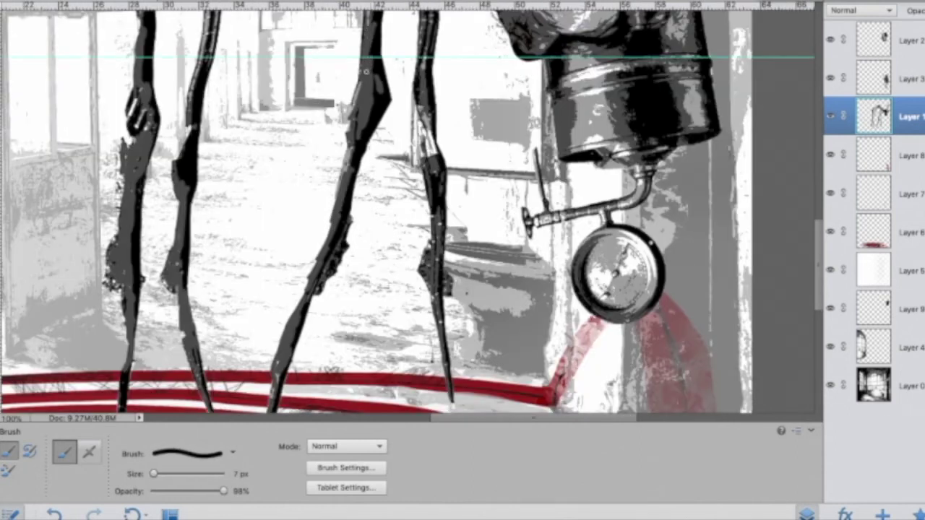
Step: Brush dark grey highlights onto the upper shafts of the front spider legs
scroll(366, 71, "up", 5)
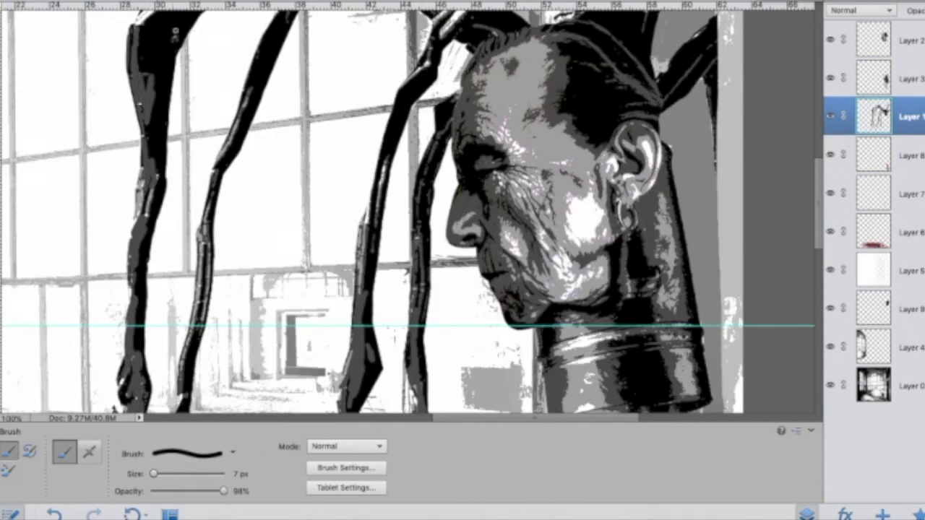
left_click_drag(176, 34, 162, 55)
left_click_drag(276, 34, 258, 73)
left_click_drag(259, 82, 238, 126)
left_click_drag(388, 139, 364, 244)
Step: Brush dark grey highlights along the arched upper bends and the joints where the legs meet the head
scroll(368, 242, "down", 5)
scroll(405, 231, "up", 8)
mouse_move(435, 203)
left_mouse_down()
mouse_move(419, 234)
mouse_move(483, 174)
mouse_move(462, 183)
left_mouse_up()
left_click_drag(155, 185, 291, 106)
mouse_move(322, 85)
left_mouse_down()
mouse_move(344, 60)
mouse_move(339, 81)
left_mouse_up()
mouse_move(332, 72)
left_mouse_down()
mouse_move(364, 55)
mouse_move(386, 67)
left_mouse_up()
left_click_drag(457, 155, 473, 146)
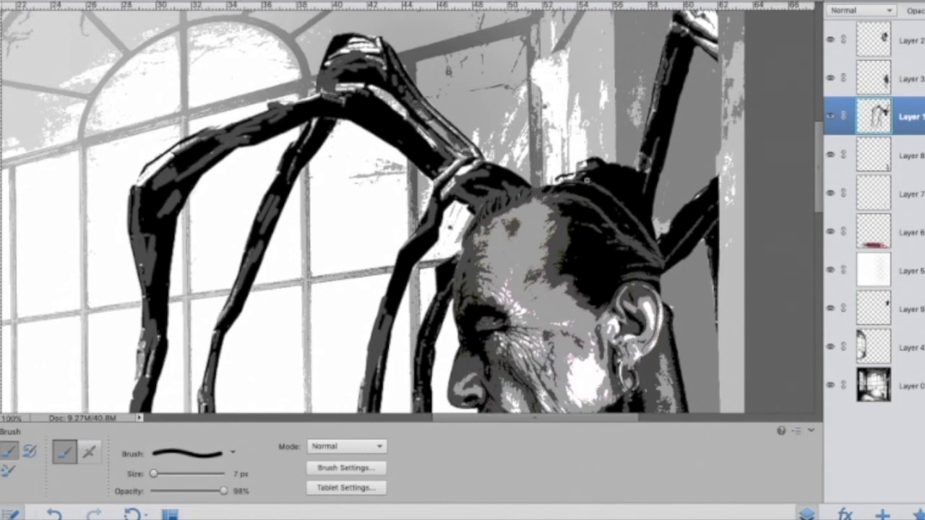
Step: Brush dark grey highlights onto the legs behind the head
scroll(599, 180, "down", 3)
scroll(598, 180, "right", 3)
left_click_drag(555, 96, 539, 111)
left_click_drag(530, 36, 514, 58)
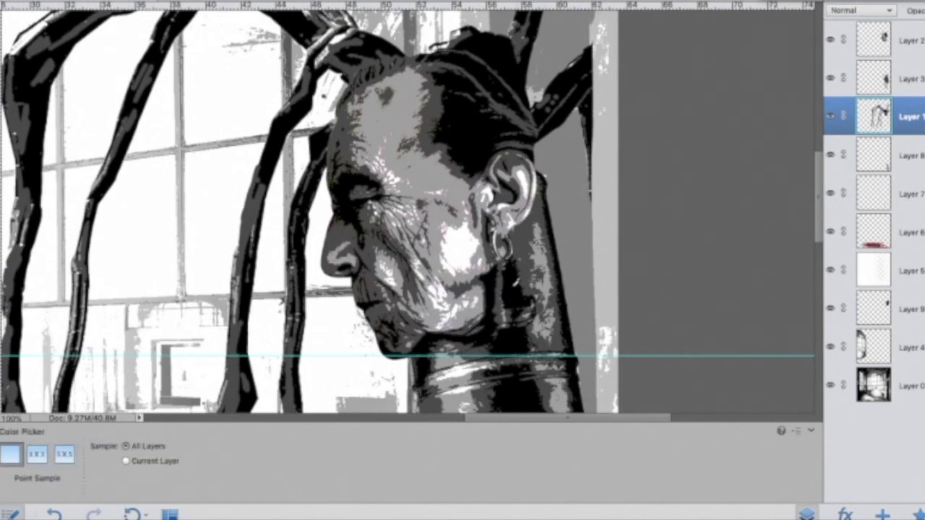
Step: Sample black from the shaded neck, set the Brush to 3 px and paint the tip and lower shaft of the leftmost leg
left_click(517, 283, "alt")
left_click(194, 458)
left_click(200, 396)
left_click(518, 471)
key("super+plus")
scroll(409, 217, "down", 10)
scroll(408, 217, "left", 6)
left_click_drag(304, 326, 310, 267)
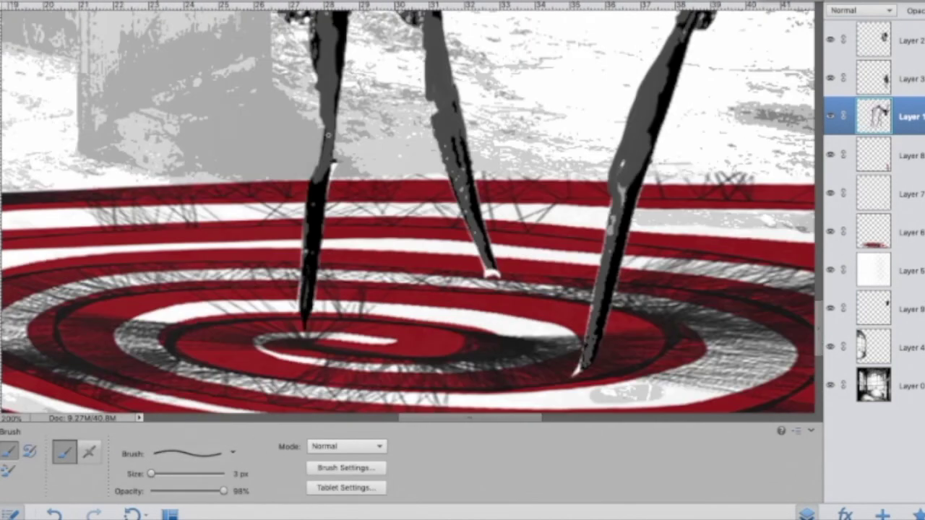
left_click_drag(318, 182, 328, 123)
left_click_drag(325, 119, 315, 61)
Step: Paint fine black strokes along the tips and lower shafts of the second and third legs over the spiral
left_click_drag(493, 277, 477, 225)
left_click_drag(494, 278, 483, 250)
left_click_drag(577, 374, 598, 276)
left_click_drag(608, 253, 621, 163)
scroll(629, 174, "up", 6)
left_click_drag(639, 274, 649, 245)
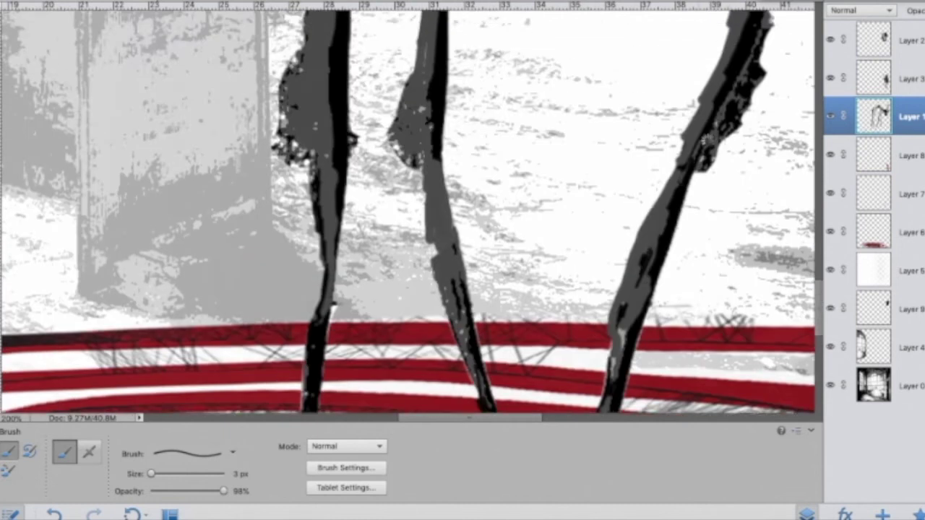
Step: Draw black texture lines around the lower knobs and edges of the three legs above the spiral
left_click_drag(698, 163, 750, 53)
left_click_drag(431, 218, 452, 308)
left_click_drag(428, 217, 421, 148)
mouse_move(389, 137)
left_mouse_down()
mouse_move(414, 168)
mouse_move(428, 139)
left_mouse_up()
mouse_move(299, 50)
left_mouse_down()
mouse_move(282, 132)
mouse_move(313, 176)
left_mouse_up()
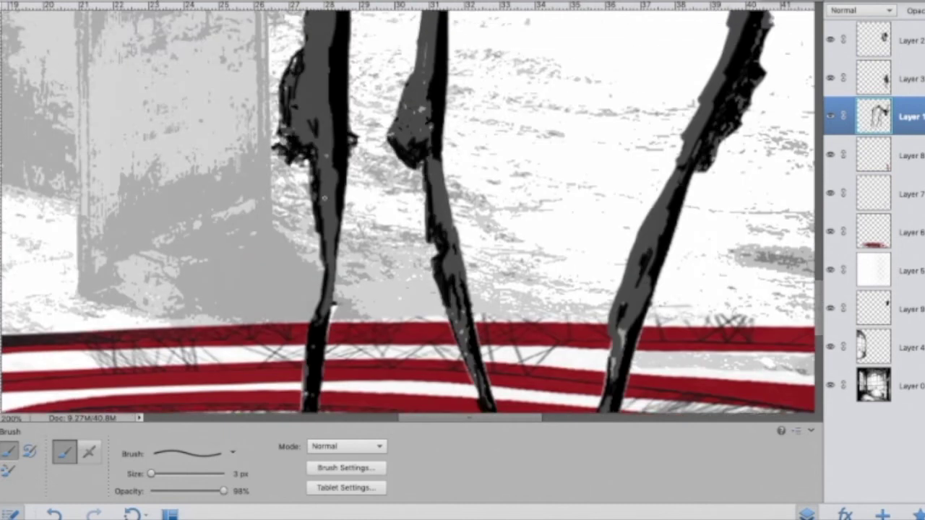
left_click_drag(335, 303, 331, 320)
Step: Add black contour lines to the knee joints and middle sections of the three legs
scroll(327, 318, "up", 7)
scroll(316, 176, "up", 3)
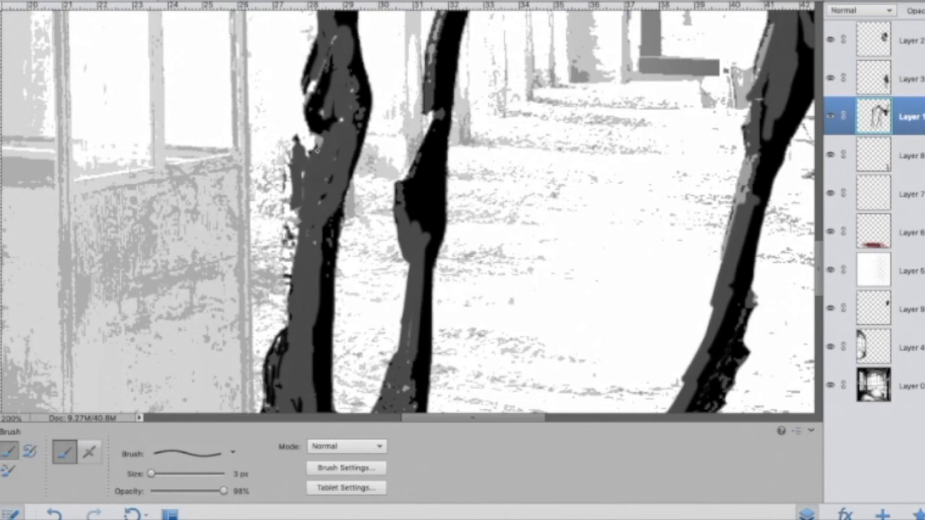
mouse_move(313, 165)
left_mouse_down()
mouse_move(298, 148)
mouse_move(296, 208)
mouse_move(305, 203)
mouse_move(305, 173)
mouse_move(321, 187)
mouse_move(334, 144)
mouse_move(319, 212)
mouse_move(302, 223)
mouse_move(319, 198)
mouse_move(309, 268)
left_mouse_up()
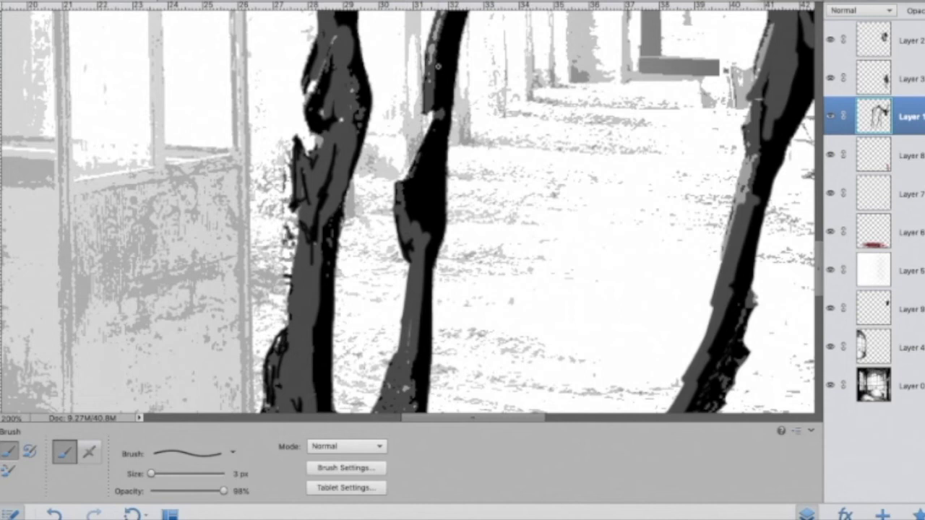
mouse_move(749, 134)
left_mouse_down()
mouse_move(752, 141)
mouse_move(775, 13)
mouse_move(759, 87)
left_mouse_up()
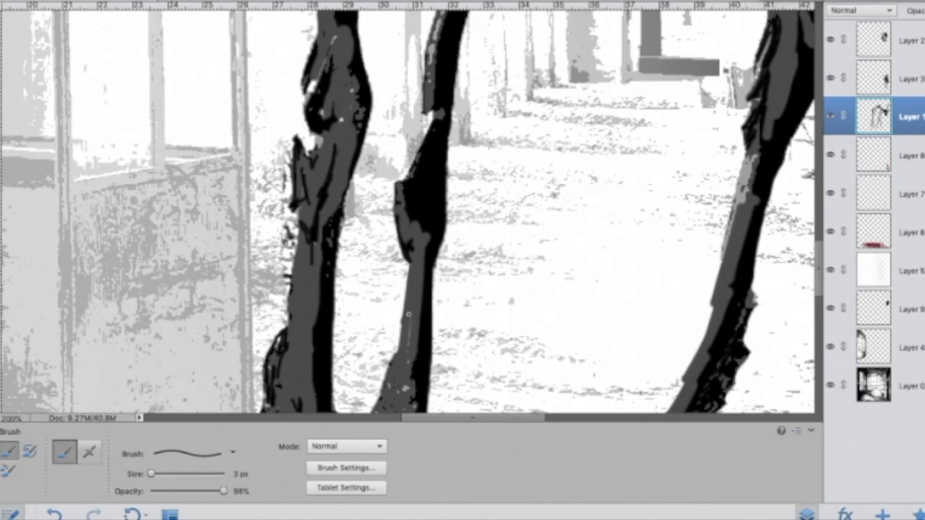
left_click_drag(402, 321, 387, 382)
Step: Darken the ragged edges of the leftmost leg and the leg nearer the face in their upper shafts with black strokes
scroll(409, 210, "up", 10)
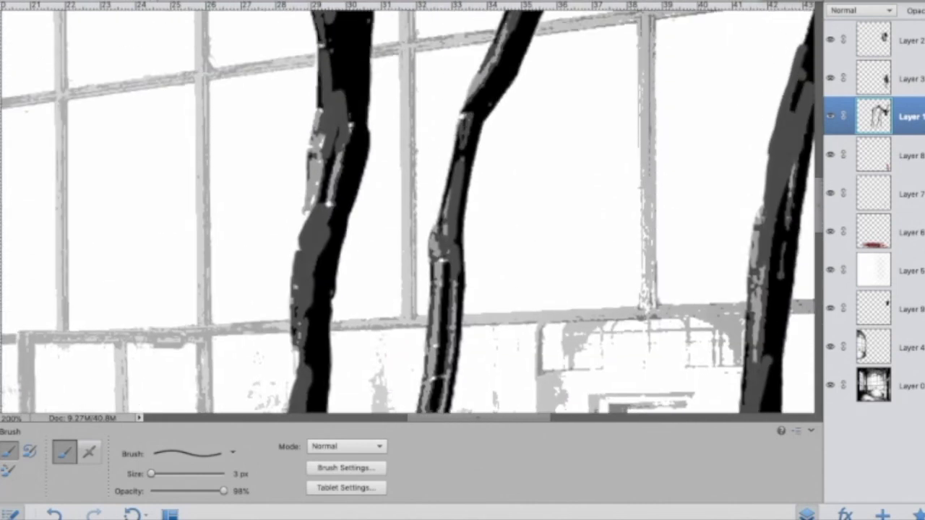
mouse_move(308, 166)
left_mouse_down()
mouse_move(306, 211)
mouse_move(315, 120)
mouse_move(317, 137)
left_mouse_up()
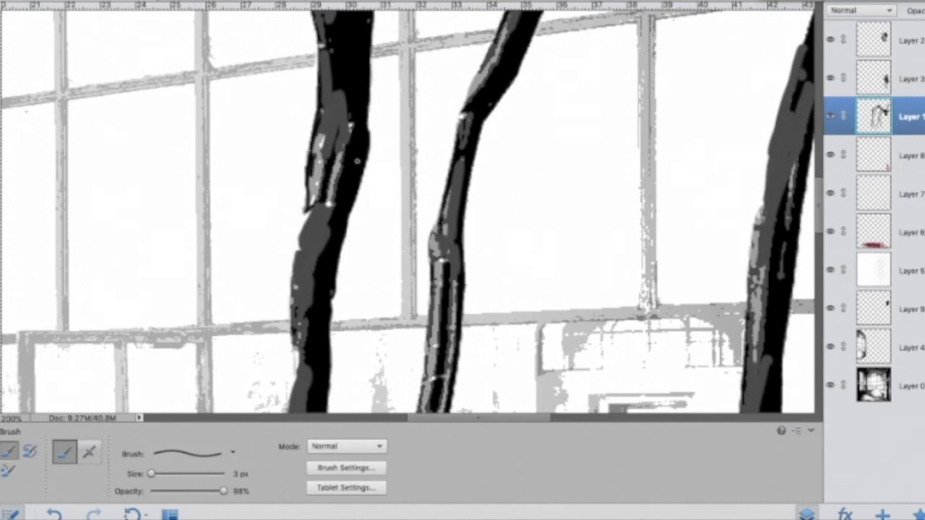
scroll(453, 215, "right", 10)
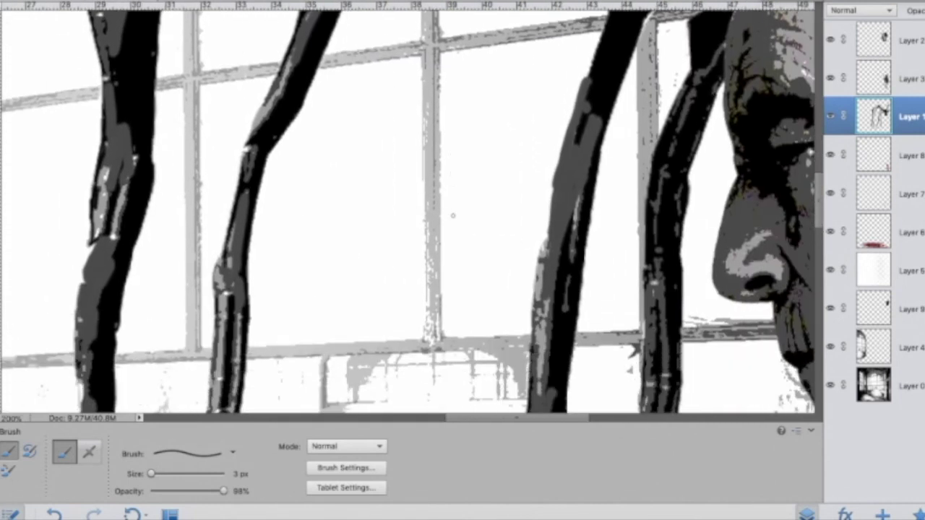
mouse_move(538, 249)
left_mouse_down()
mouse_move(542, 274)
mouse_move(553, 206)
left_mouse_up()
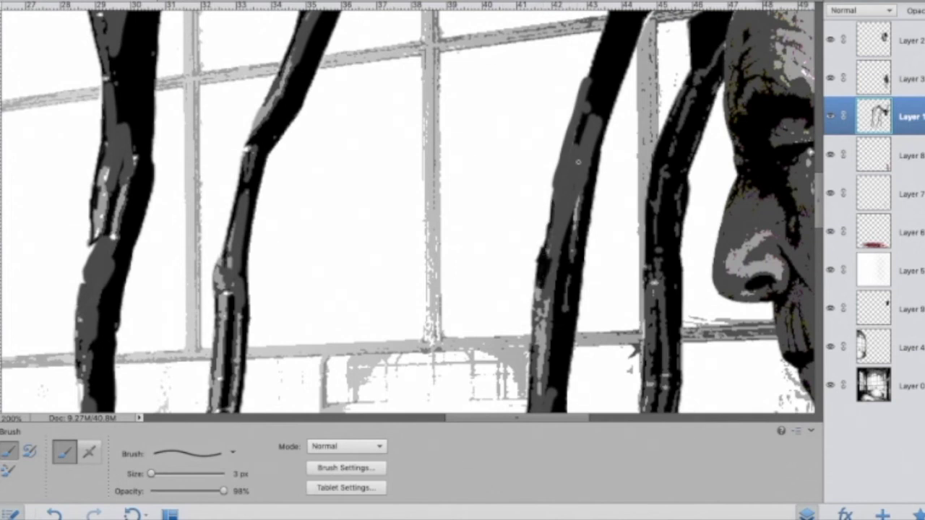
Step: Paint black strokes along the large upper bend of the leftmost leg and on the top joint
scroll(542, 259, "up", 5)
scroll(542, 260, "left", 5)
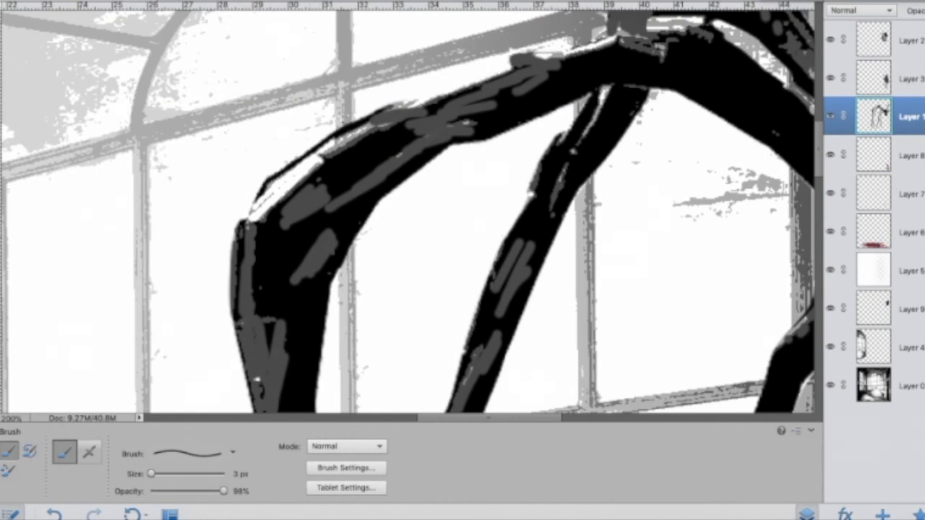
mouse_move(278, 185)
left_mouse_down()
mouse_move(249, 219)
mouse_move(305, 167)
mouse_move(409, 100)
mouse_move(357, 133)
mouse_move(462, 113)
mouse_move(351, 196)
mouse_move(360, 188)
left_mouse_up()
mouse_move(609, 44)
left_mouse_down()
mouse_move(553, 59)
mouse_move(407, 137)
left_mouse_up()
left_click_drag(411, 136, 468, 130)
left_click_drag(440, 90, 434, 130)
mouse_move(442, 65)
left_mouse_down()
mouse_move(529, 44)
mouse_move(409, 104)
left_mouse_up()
left_click_drag(802, 405, 43, 14)
key("super+minus")
key("super+minus")
left_click_drag(339, 21, 356, 33)
Step: On the head layer, draw fine dark strokes along the hairline, around the ear and behind the head
left_click(911, 40)
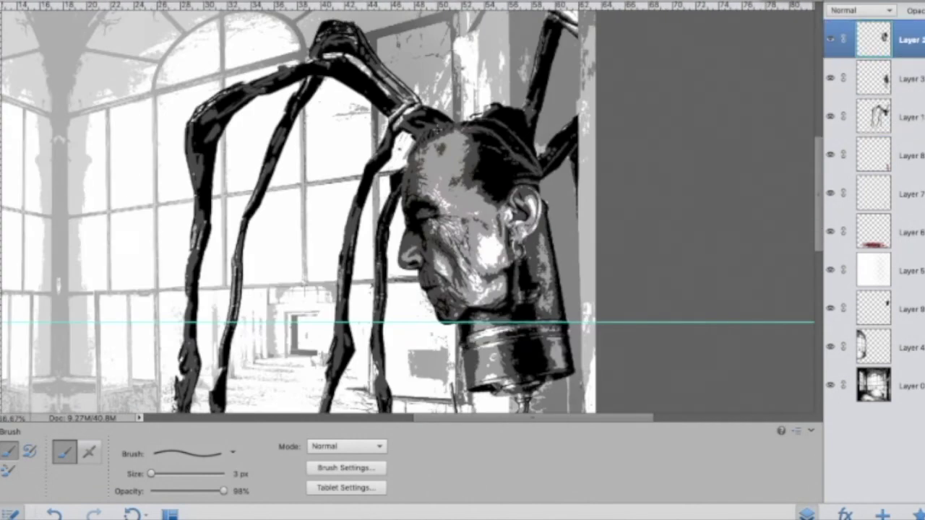
left_click_drag(420, 140, 491, 105)
left_click_drag(531, 162, 542, 175)
mouse_move(535, 180)
left_mouse_down()
mouse_move(541, 199)
mouse_move(549, 194)
left_mouse_up()
left_click_drag(545, 209, 552, 230)
left_click_drag(532, 180, 516, 183)
left_click_drag(531, 256, 517, 274)
mouse_move(542, 214)
left_mouse_down()
mouse_move(523, 263)
mouse_move(528, 250)
mouse_move(513, 236)
left_mouse_up()
left_click_drag(444, 128, 472, 117)
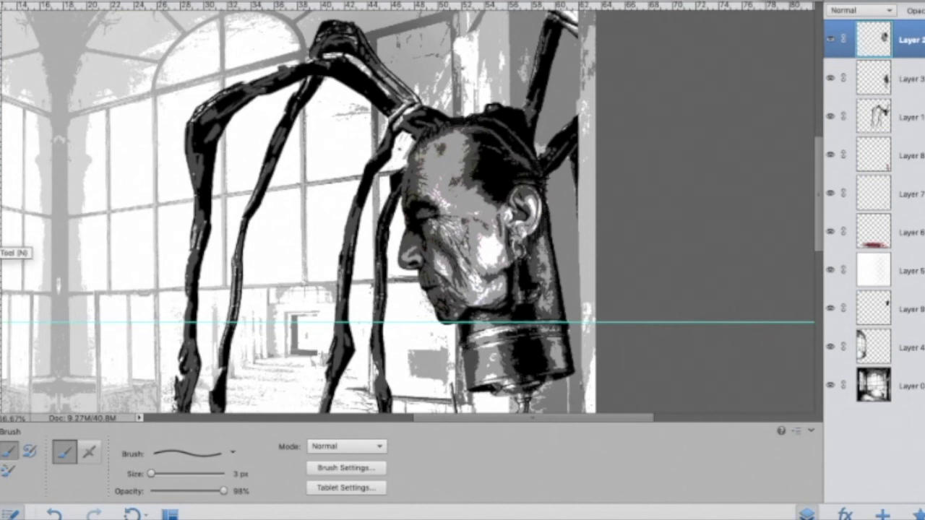
Step: Draw more fine hair lines across the temple, forehead edge and scalp, and beside the ear
left_click(1, 240)
left_click_drag(473, 165, 483, 182)
left_click_drag(475, 185, 509, 202)
left_click_drag(433, 127, 427, 140)
left_click_drag(470, 127, 489, 136)
left_click_drag(477, 125, 500, 136)
left_click_drag(415, 142, 410, 154)
left_click_drag(524, 182, 507, 195)
left_click_drag(544, 222, 530, 242)
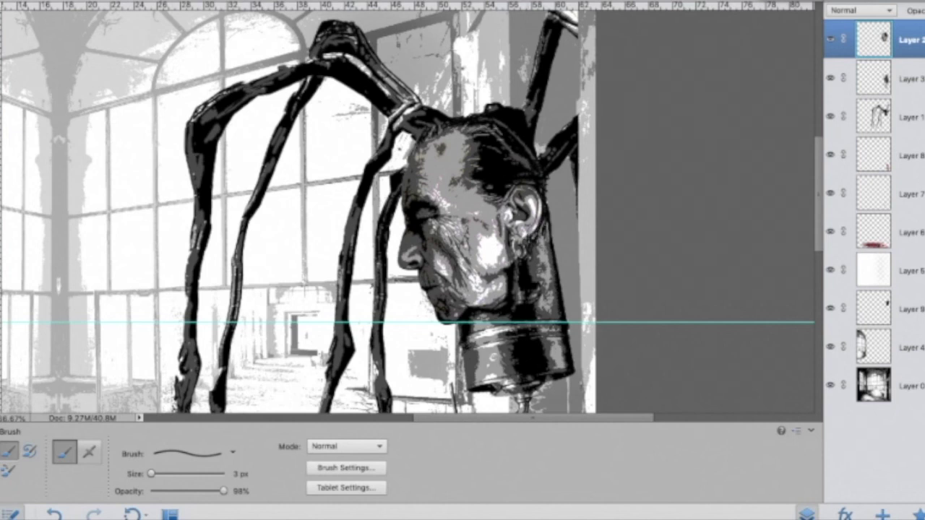
Step: Draw fine dark lines along the jaw, chin and side of the neck
left_click_drag(511, 286, 467, 315)
left_click_drag(490, 311, 461, 319)
left_click_drag(524, 264, 512, 310)
left_click_drag(525, 263, 506, 281)
key("r")
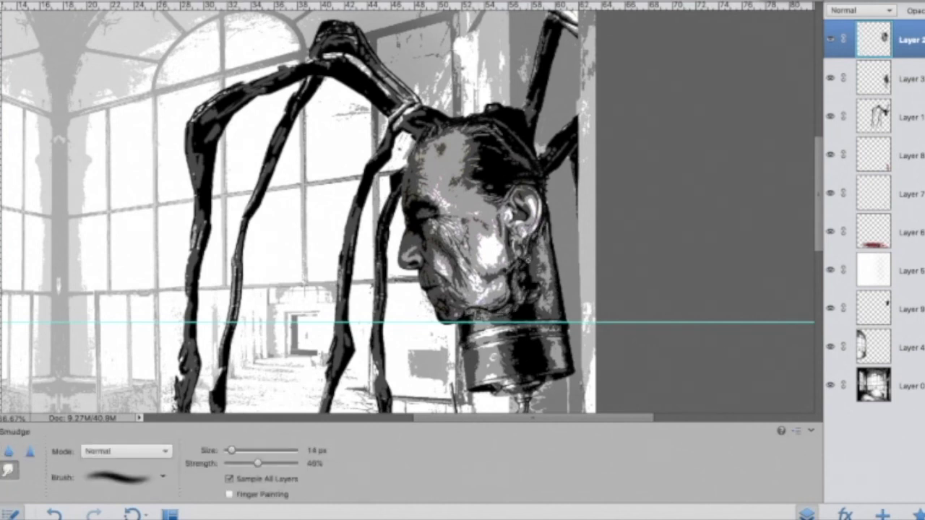
Step: Open the vertical "Louise Bourgeois" lettering image and delete its white background and the fills inside the letters with the Magic Wand
key("ctrl+0")
key("a")
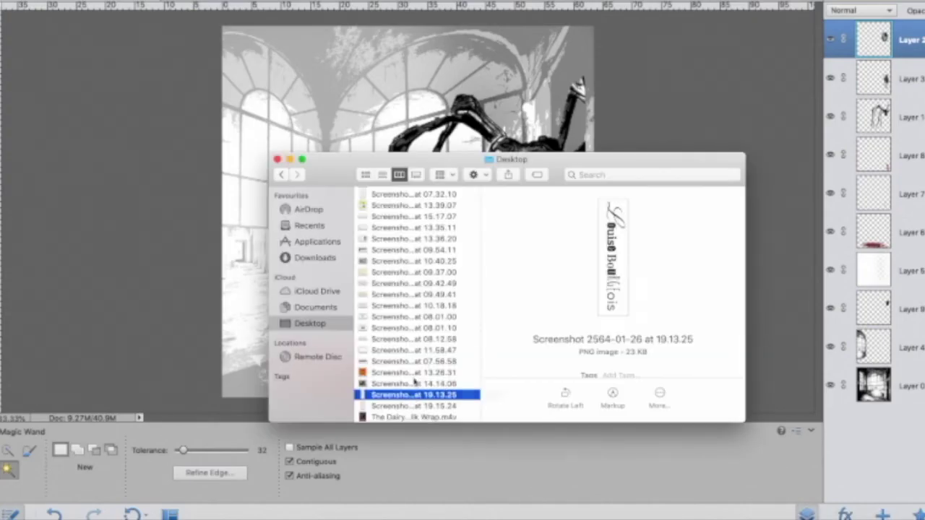
key("Down")
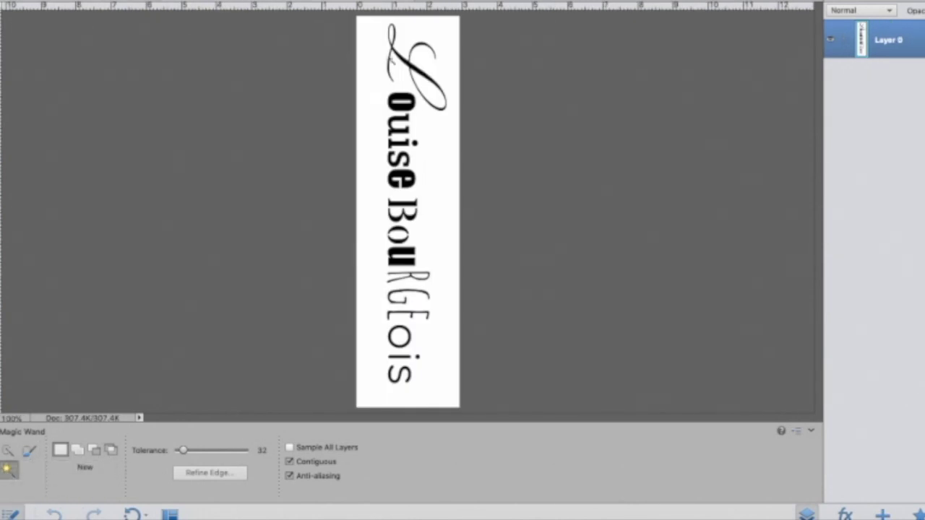
left_click(391, 61)
key("super+x")
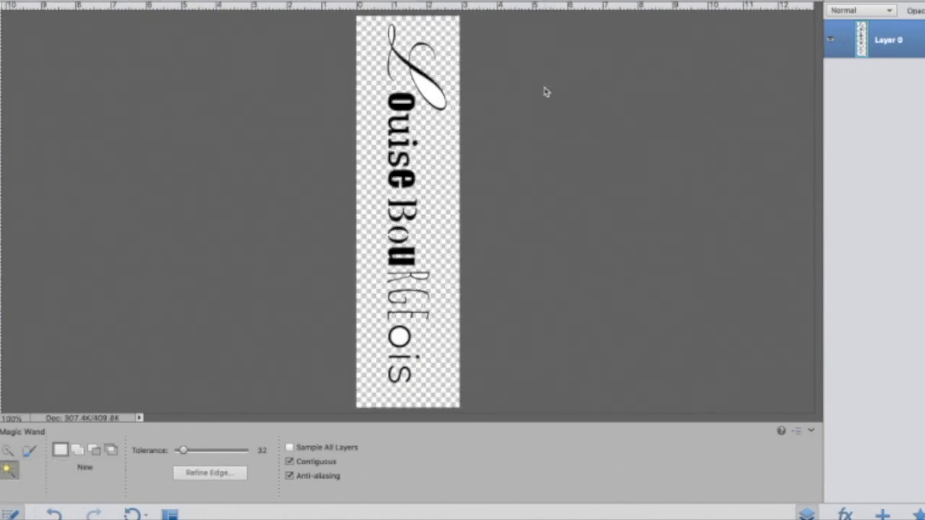
left_click(430, 95)
key("Delete")
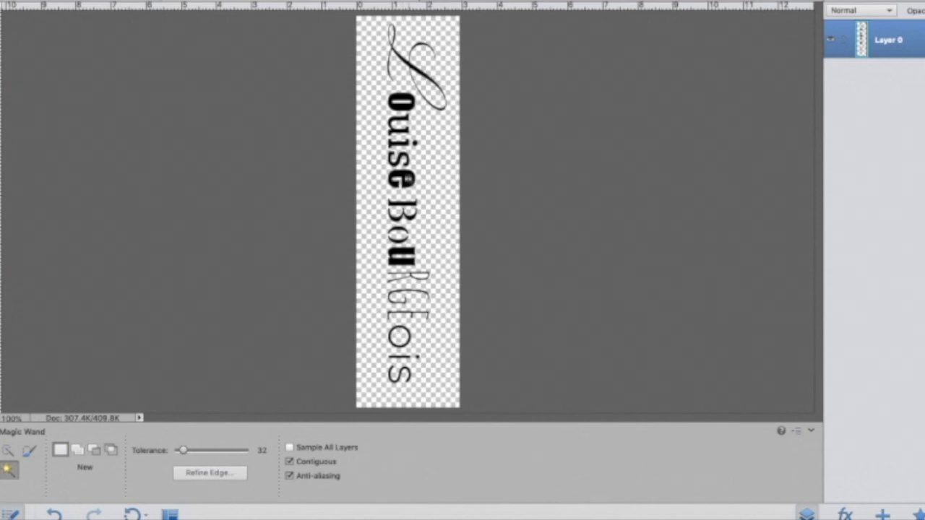
Step: Copy the lettering into the montage, place it along the upper part of the left window wall and scale it to 136.06%
left_click(407, 103)
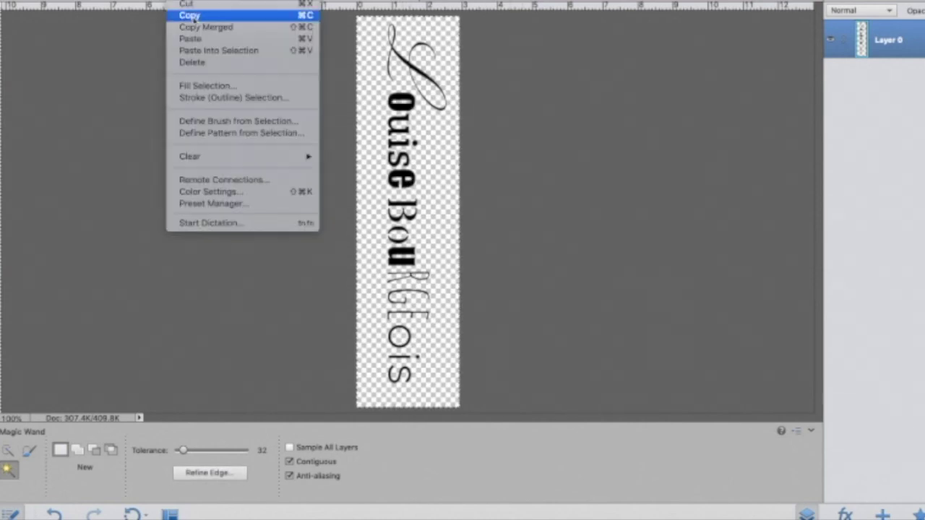
key("super+c")
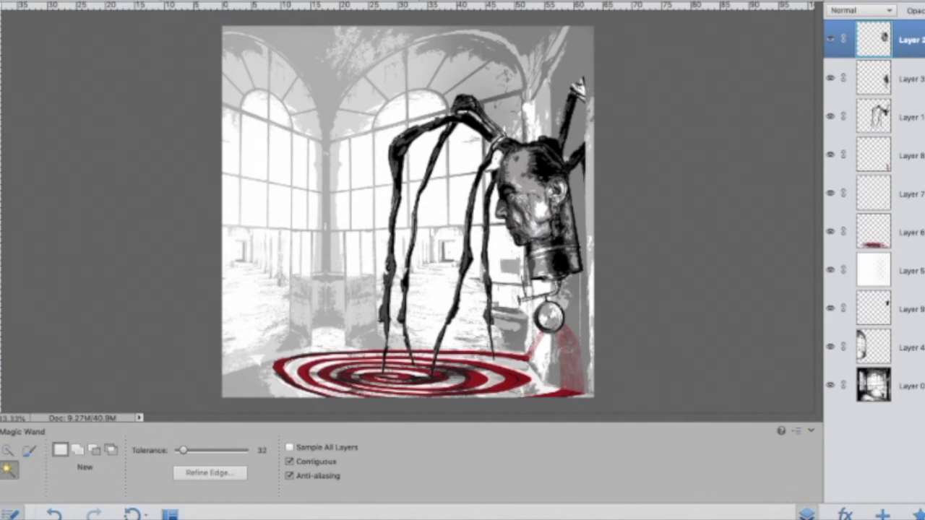
key("super+v")
key("v")
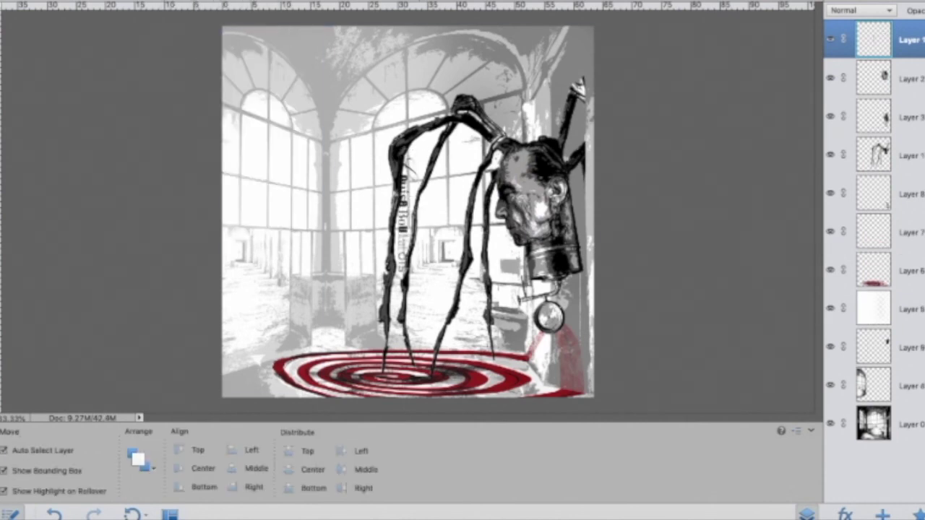
left_click_drag(407, 217, 249, 105)
left_click_drag(261, 169, 294, 204)
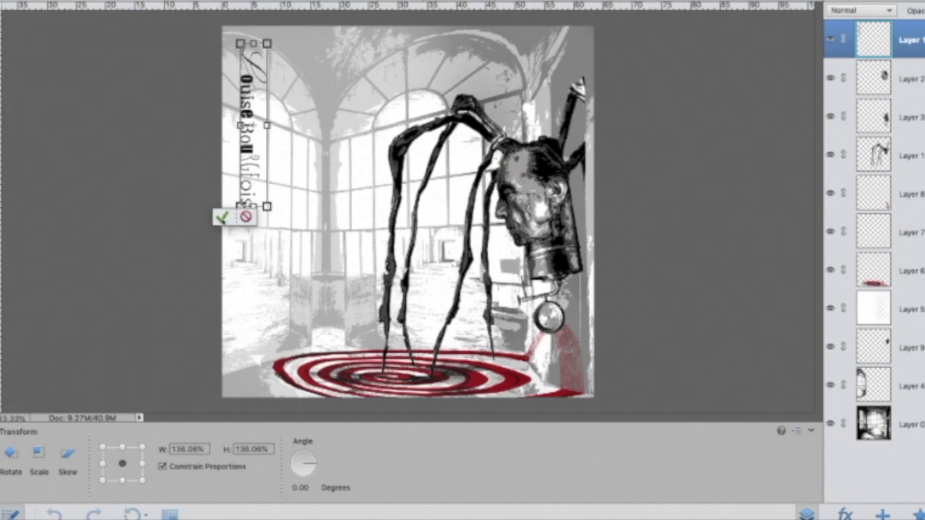
left_click(223, 219)
Step: Pick the letter "o" in the lettering with the Magic Wand, deselect it and enlarge the whole lettering further
left_click(154, 254)
left_click(896, 38)
key("a")
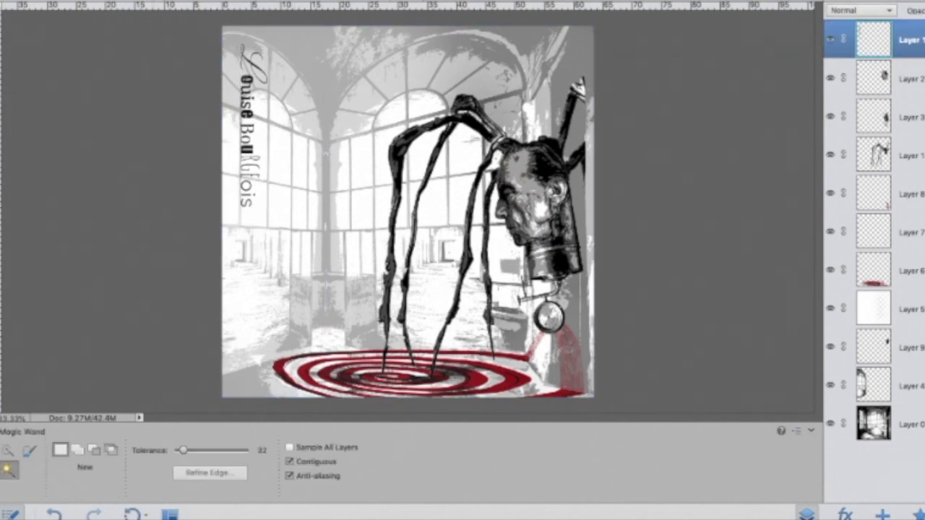
left_click(247, 82)
key("v")
key("ctrl+d")
left_click_drag(268, 207, 291, 246)
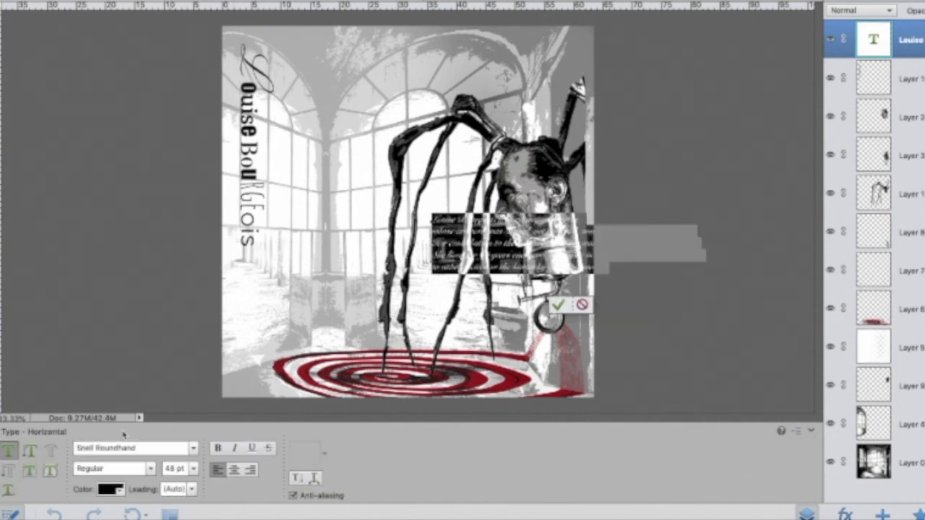
Step: Set the paragraph about Louise Bourgeois in Savoye LET at 60 pt
left_click(192, 449)
left_click(205, 354)
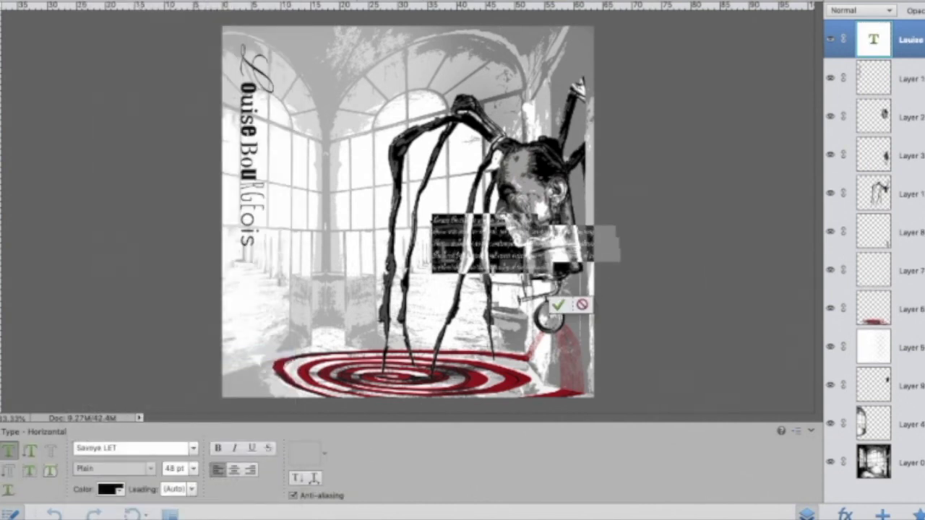
left_click(193, 469)
left_click(189, 516)
left_click(553, 316)
Step: Move the paragraph to the top of the hall beside the lettering and stretch it wider
key("v")
left_click_drag(535, 252, 385, 73)
left_click_drag(519, 68, 586, 64)
left_click(540, 138)
Step: Rewrap the opening of the Louise Bourgeois paragraph, joining its first two lines and breaking the text before the image's edge
key("t")
left_click(286, 56)
key("BackSpace")
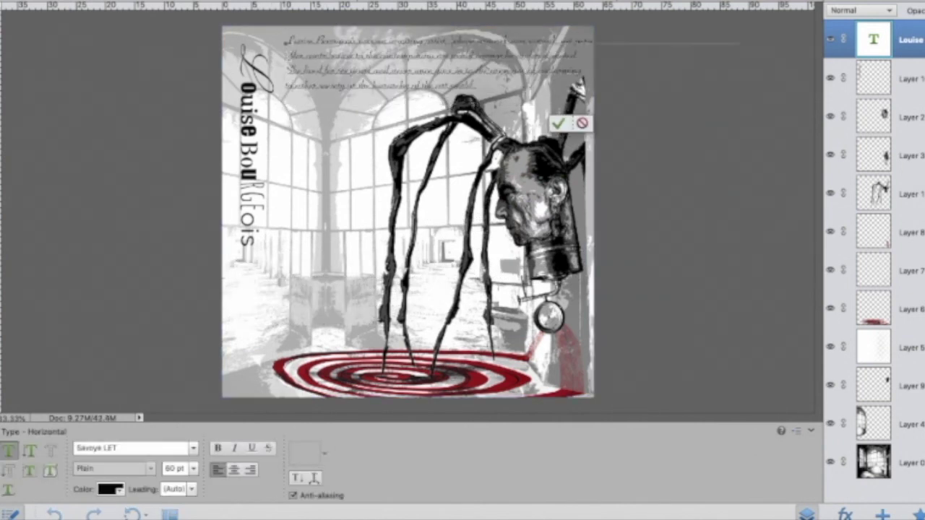
left_click(559, 42)
key("Return")
Step: Rewrap the second and third lines of the paragraph with new line breaks so they stay inside the image
left_click(287, 71)
key("BackSpace")
left_click(566, 57)
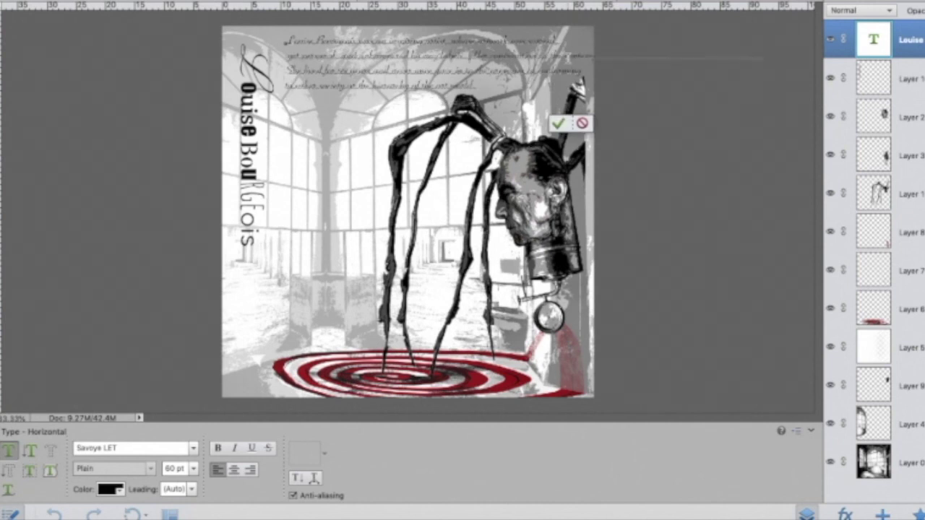
key("Return")
left_click(287, 86)
key("BackSpace")
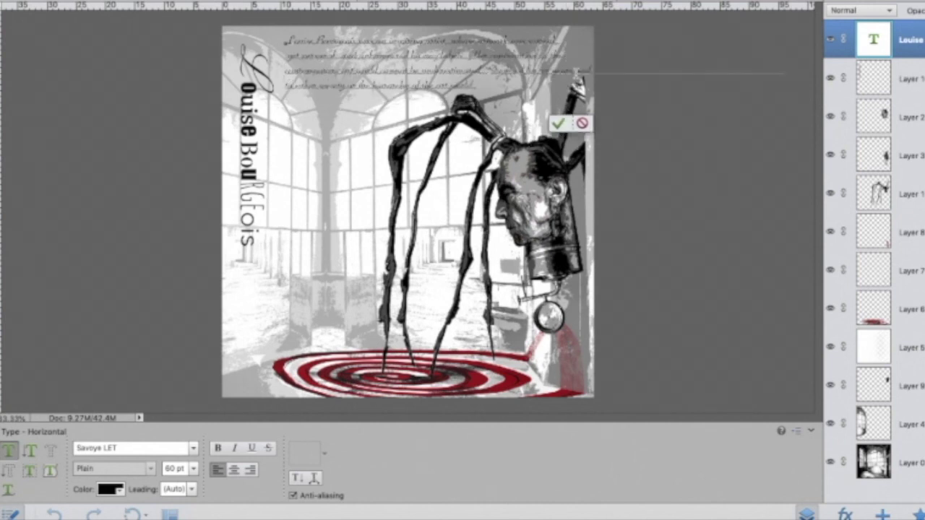
left_click_drag(594, 73, 565, 74)
left_click(531, 138)
Step: Move the vertical Louise Bourgeois lettering straight down along the left window wall
key("v")
left_click_drag(249, 144, 248, 220)
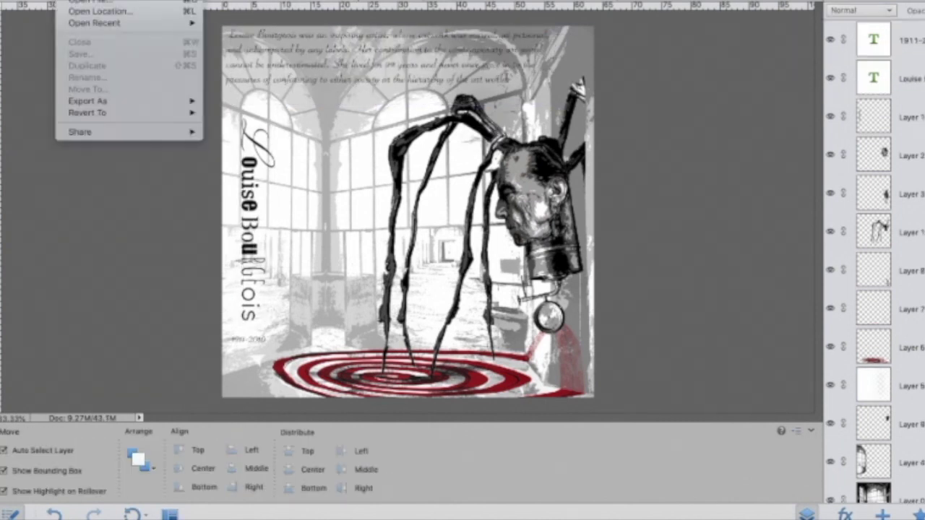
Step: Save the montage as a JPEG named bourgeois1.jpg in the Bourgeois folder with the colour profile embedded
left_click(125, 202)
left_click(154, 0)
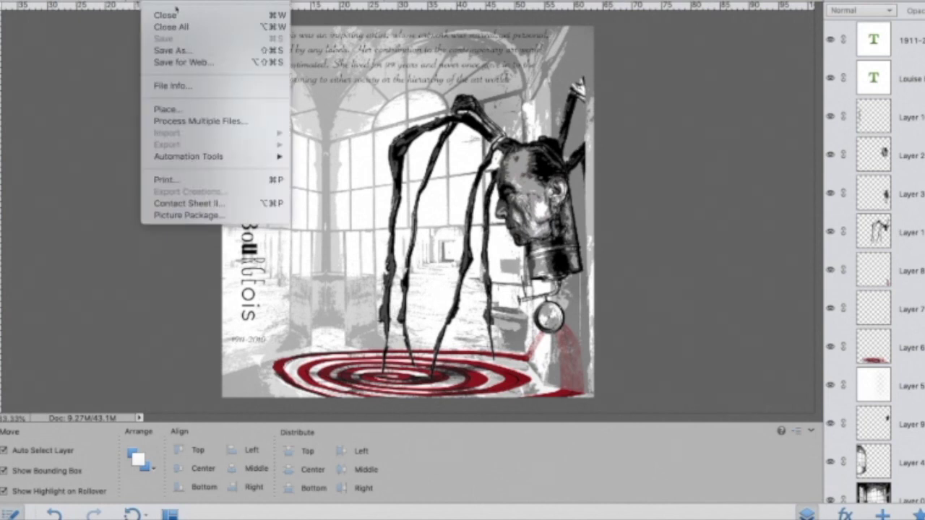
left_click(184, 52)
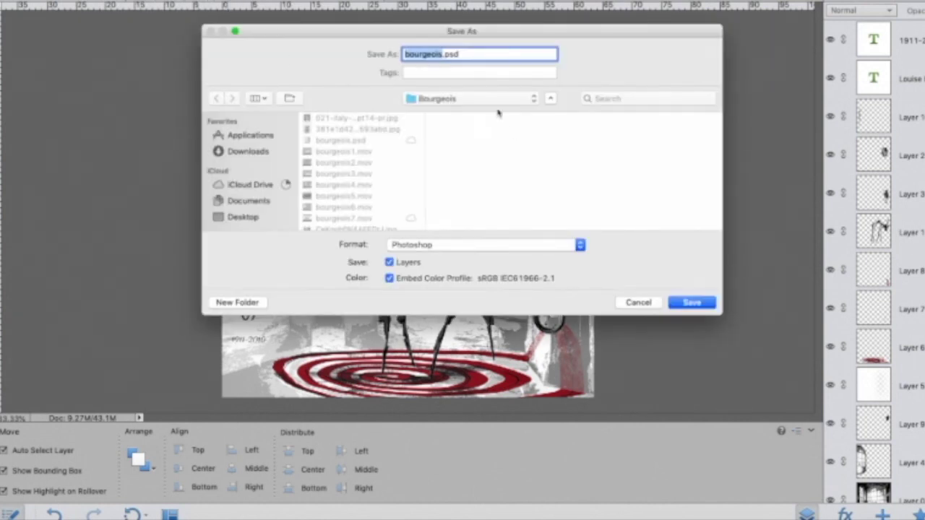
type("1")
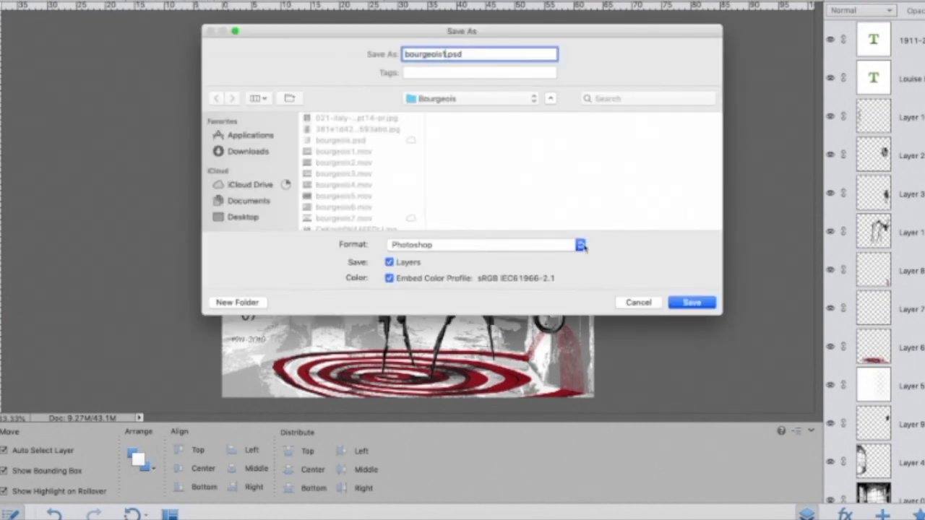
left_click(583, 246)
left_click(528, 290)
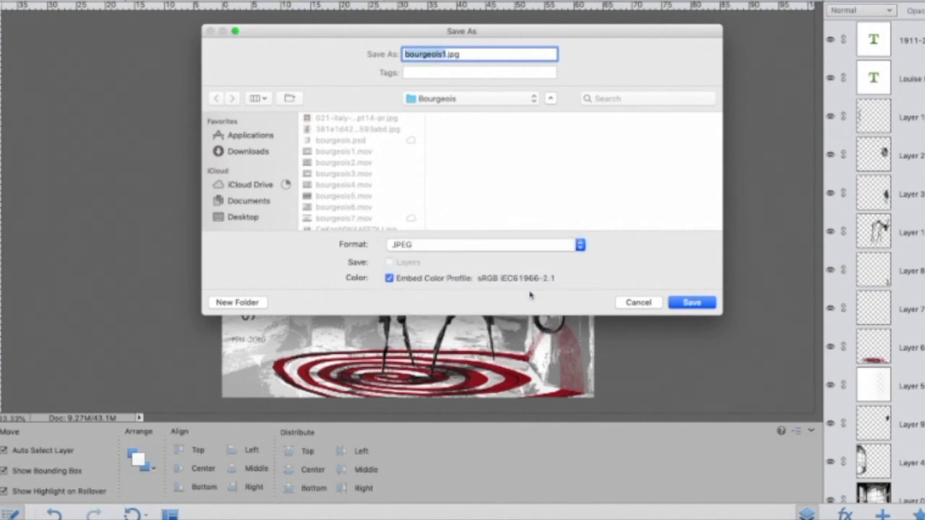
left_click(698, 305)
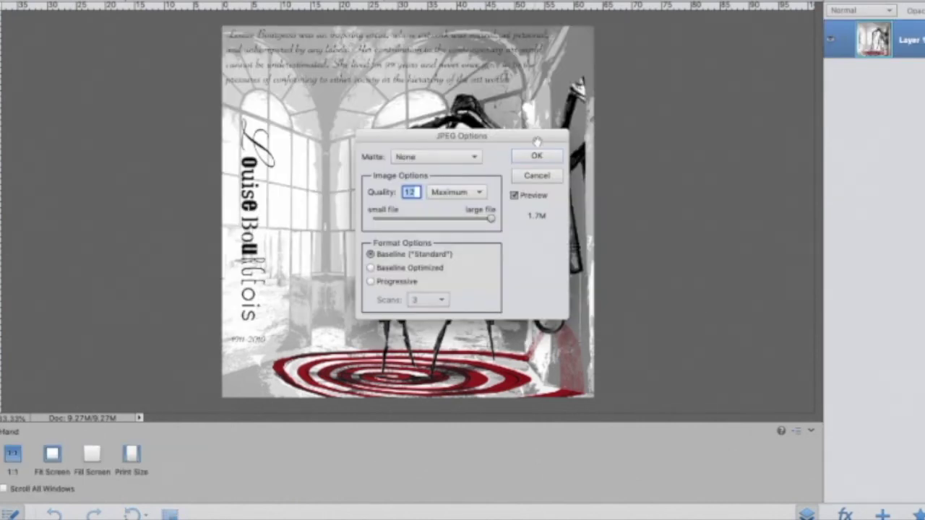